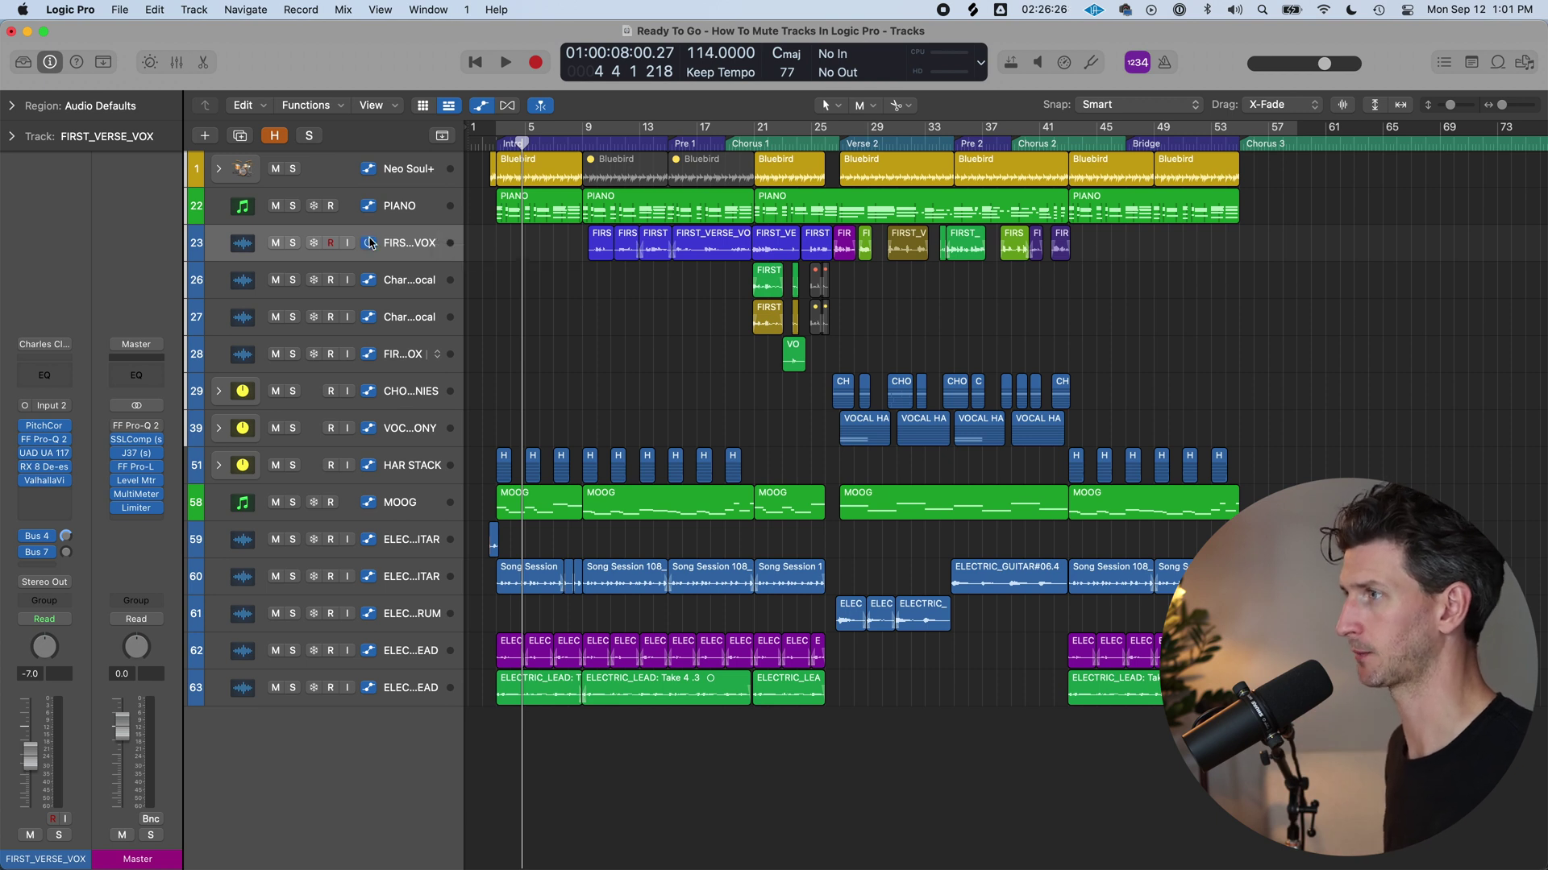
Step: Widen the track list to show full names, select all FIRST_VERSE_VOX regions, and enlarge the lanes
{"action": "left_click_drag", "start_coordinate": [466, 260], "coordinate": [652, 249]}
{"action": "left_click", "coordinate": [421, 245]}
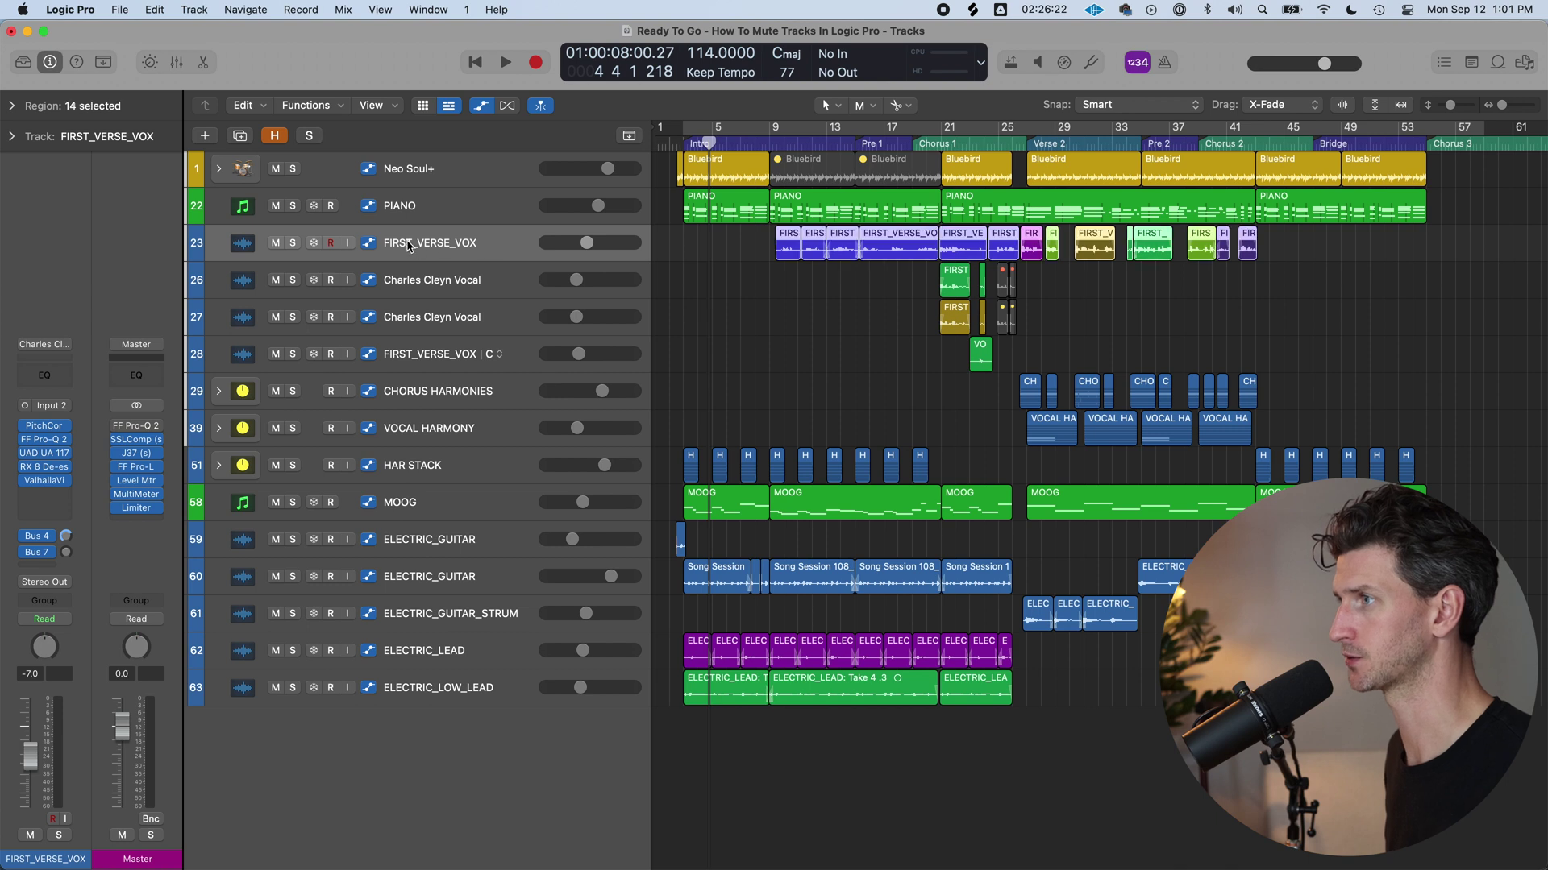
{"action": "left_click", "coordinate": [720, 246]}
{"action": "left_click_drag", "start_coordinate": [765, 249], "coordinate": [1298, 257]}
{"action": "key", "text": "super+Down"}
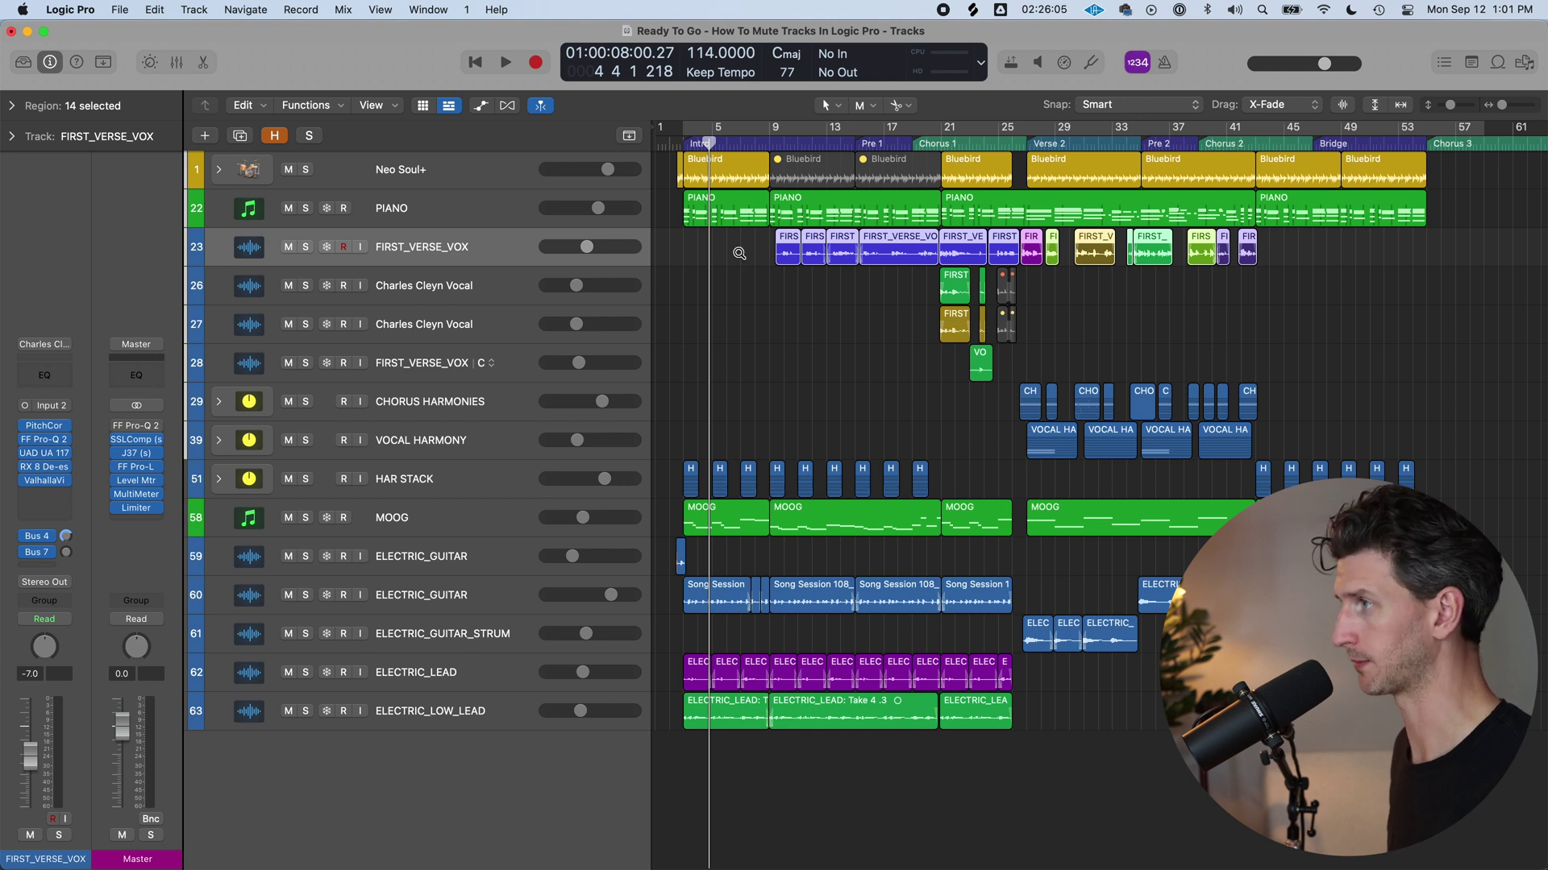
Step: Zoom in on the PIANO and FIRST_VERSE_VOX tracks and the first verse vocal regions
{"action": "left_click_drag", "start_coordinate": [699, 208], "coordinate": [1370, 328]}
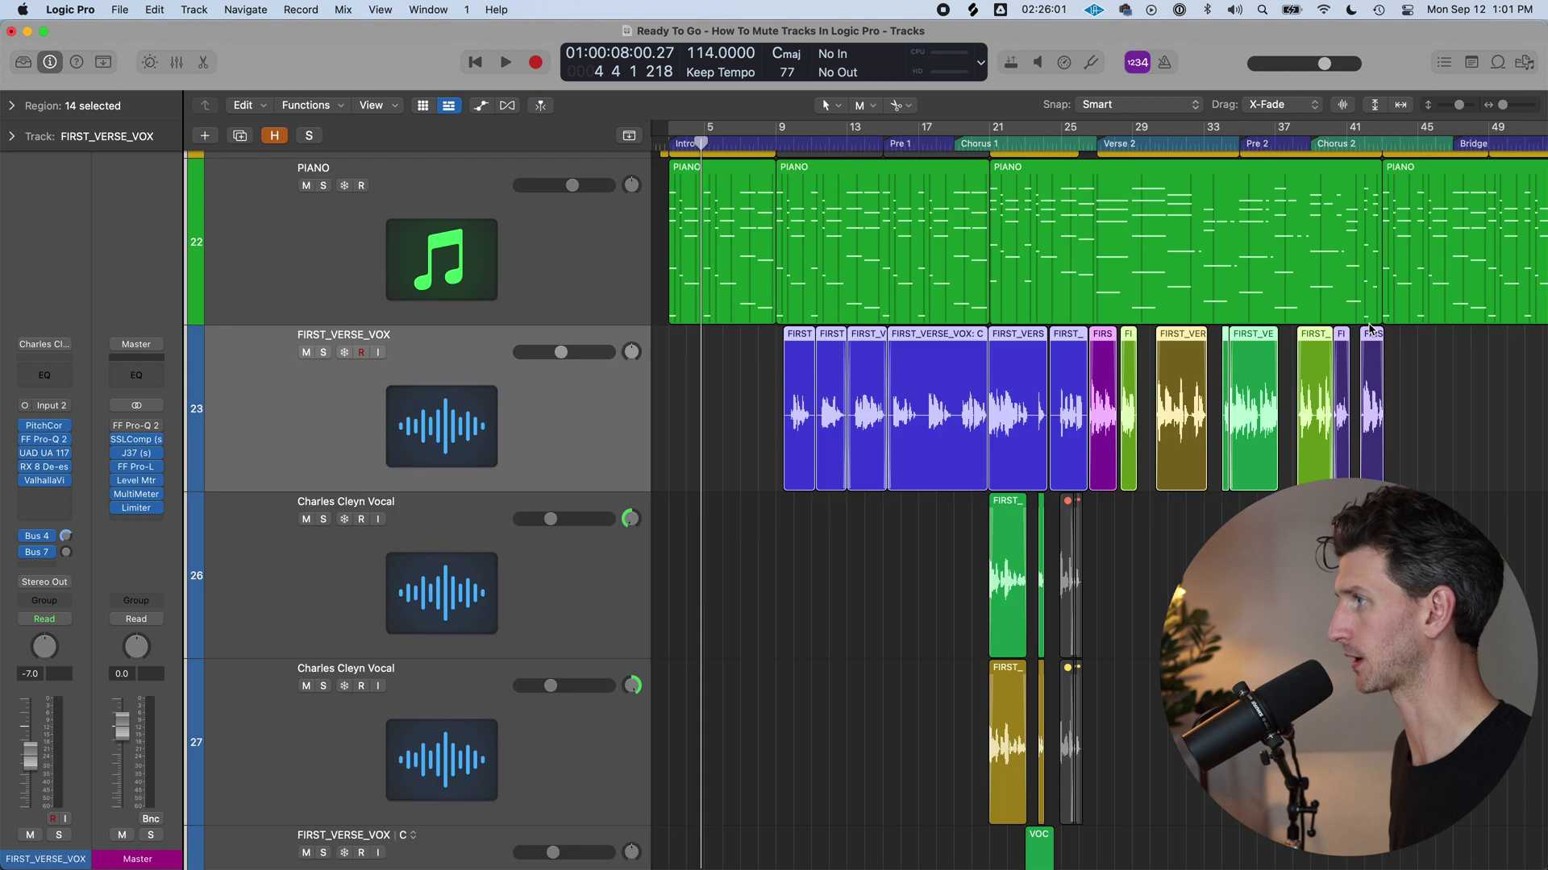
{"action": "left_click_drag", "start_coordinate": [715, 379], "coordinate": [1432, 385]}
{"action": "left_click", "coordinate": [1443, 383]}
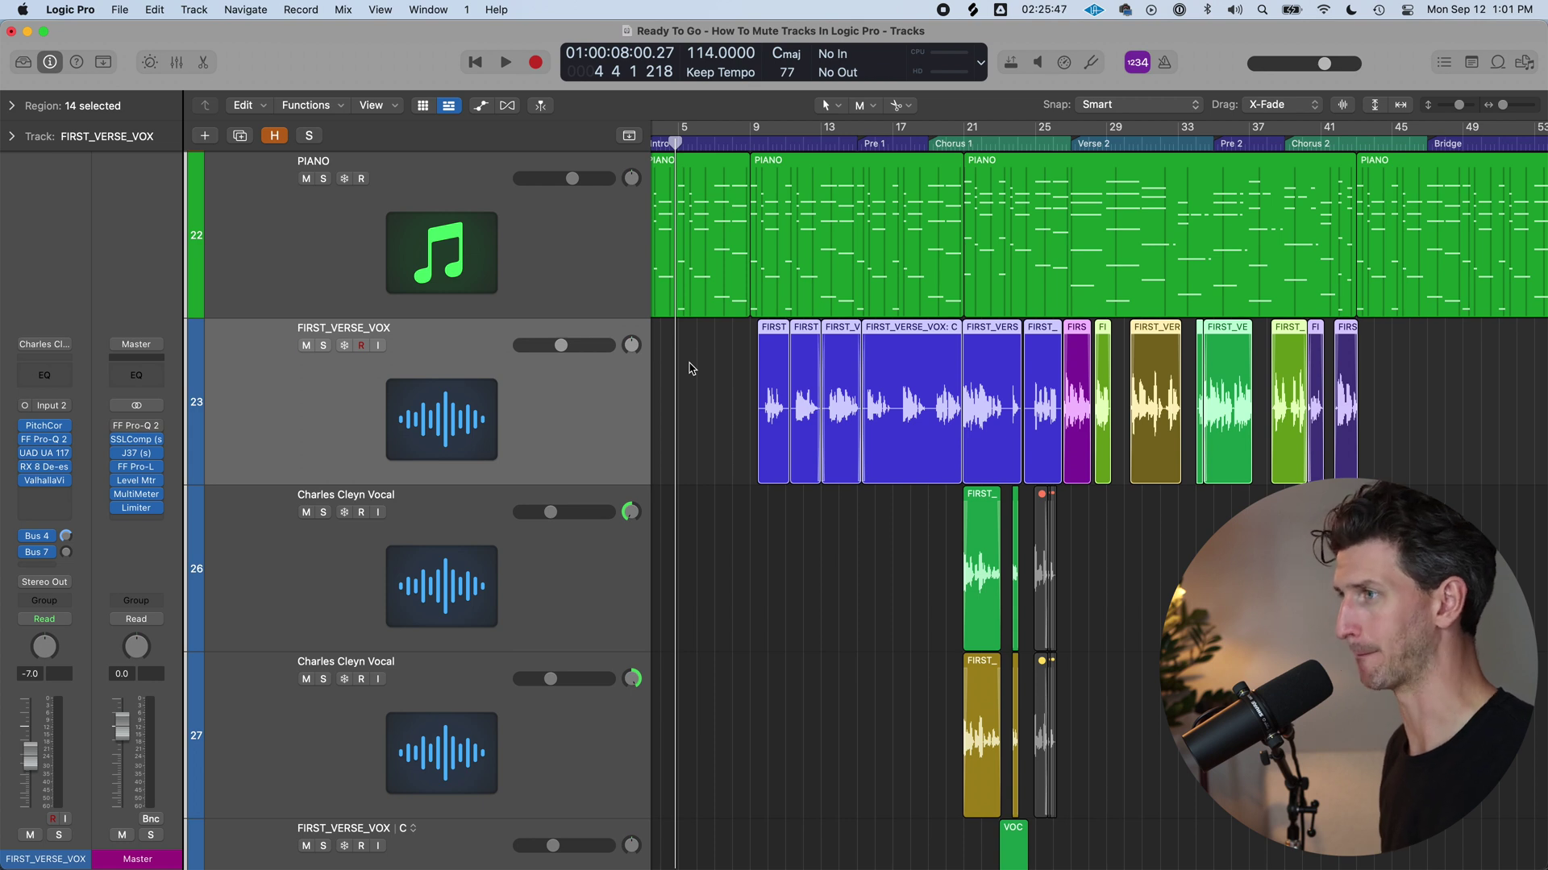
{"action": "key", "text": "ctrl+m"}
{"action": "key", "text": "ctrl+m"}
{"action": "key", "text": "ctrl+m"}
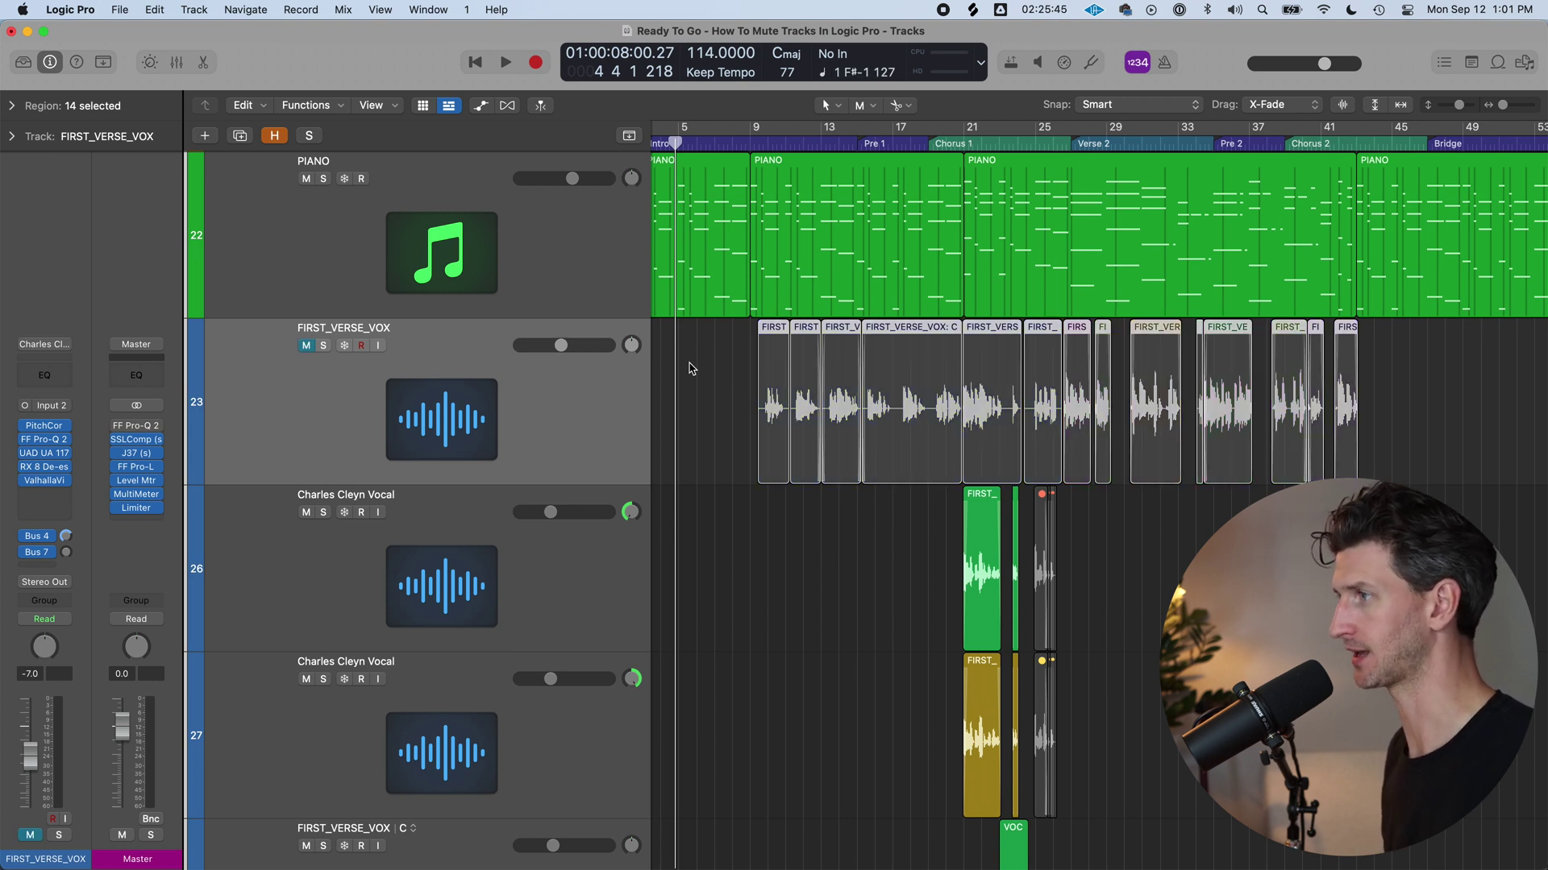
{"action": "key", "text": "ctrl+m"}
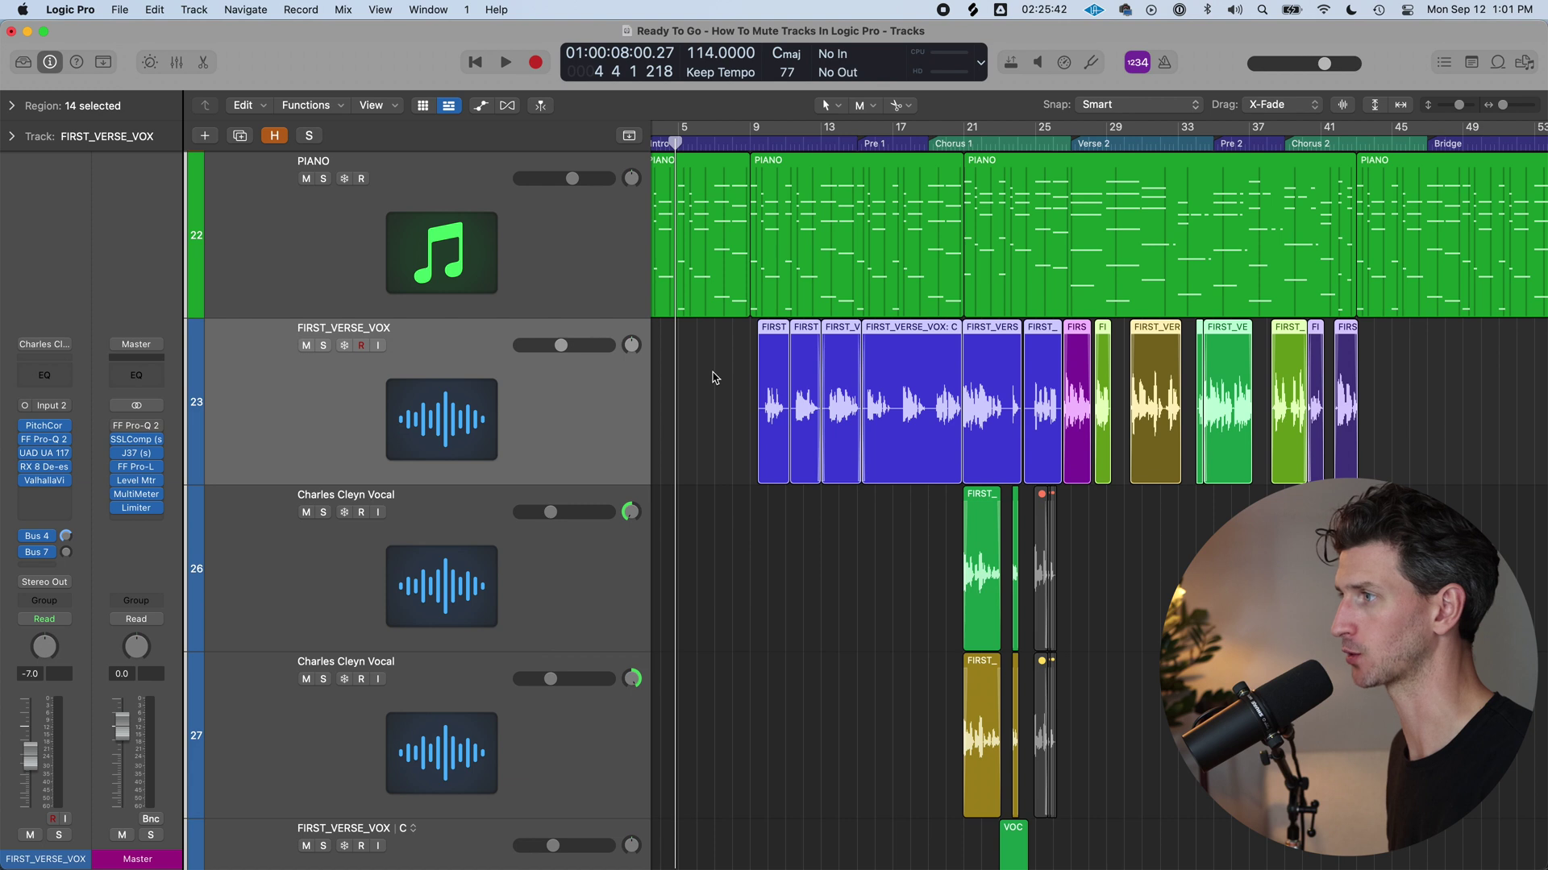
{"action": "scroll", "coordinate": [645, 468], "scroll_direction": "down", "scroll_amount": 5}
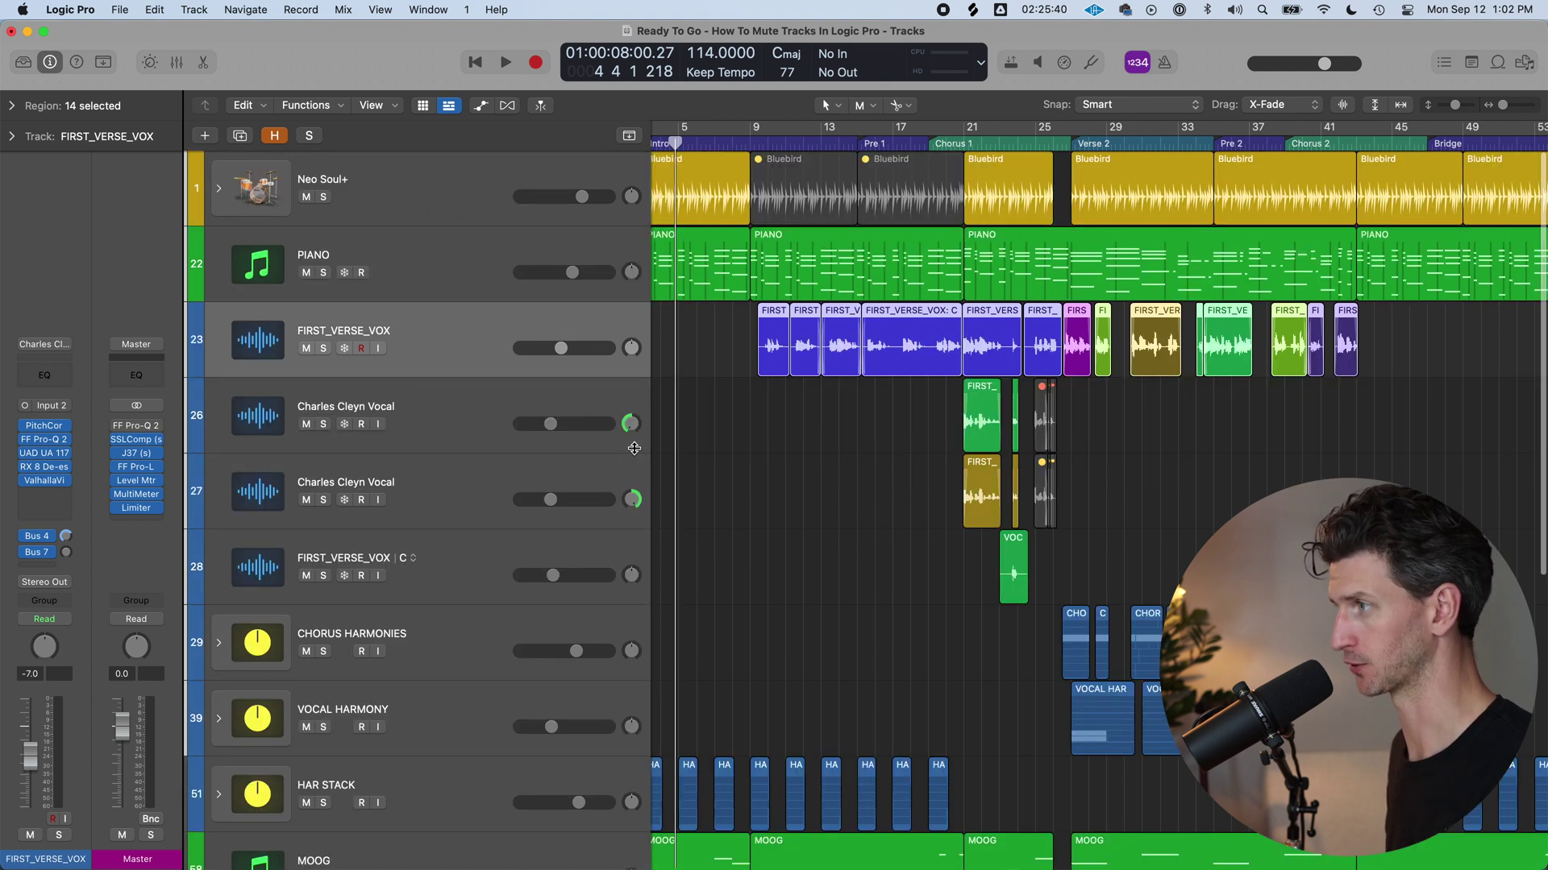
{"action": "scroll", "coordinate": [562, 325], "scroll_direction": "up", "scroll_amount": 3}
{"action": "scroll", "coordinate": [562, 326], "scroll_direction": "up", "scroll_amount": 1}
{"action": "key", "text": "ctrl+m"}
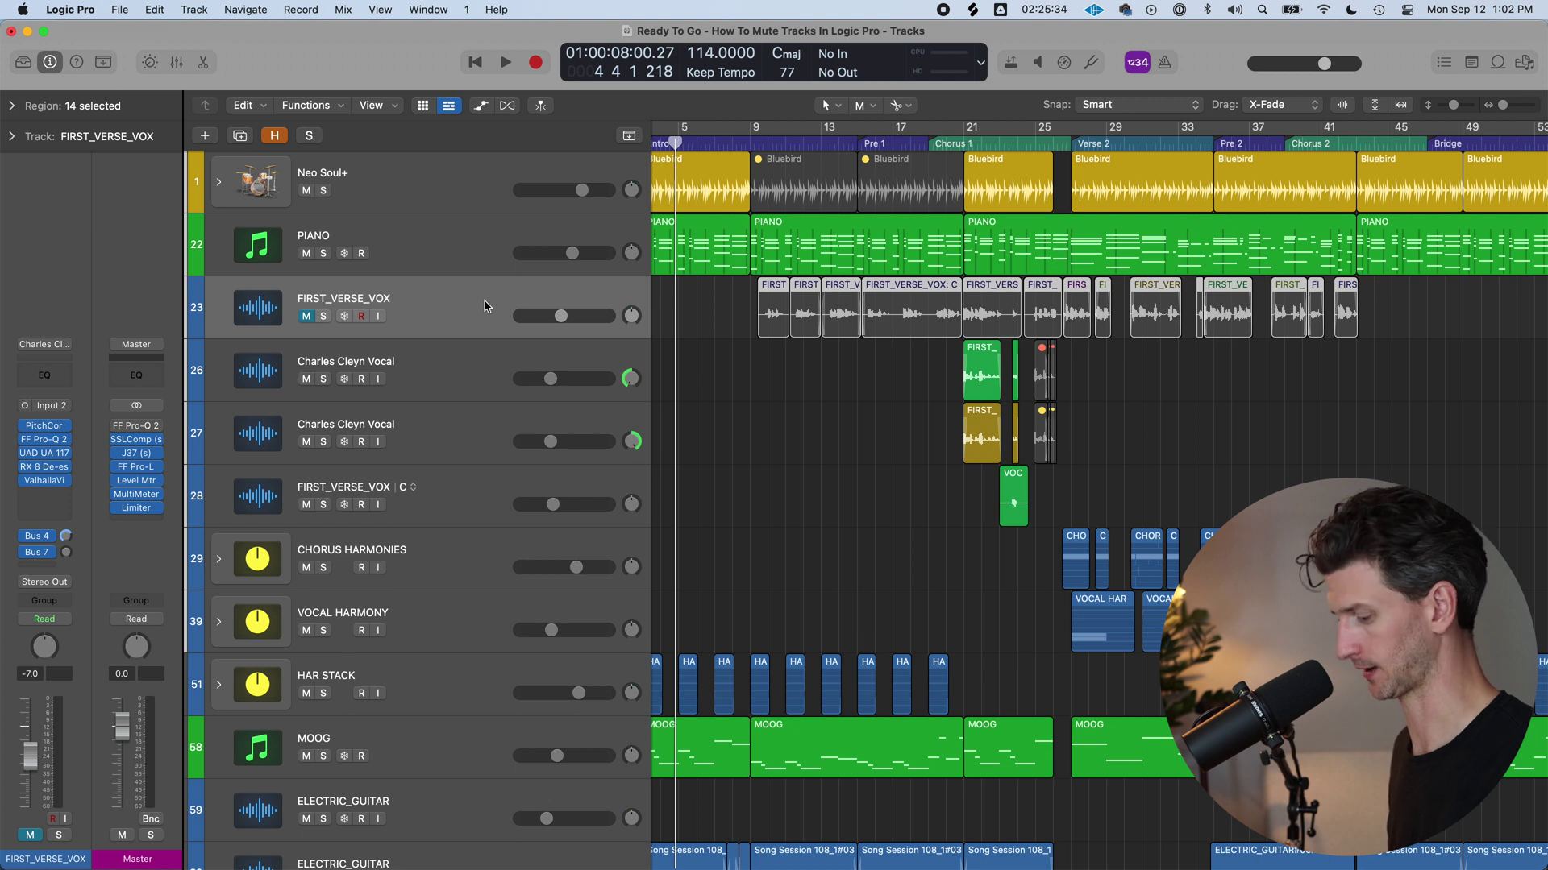
{"action": "key", "text": "ctrl+m"}
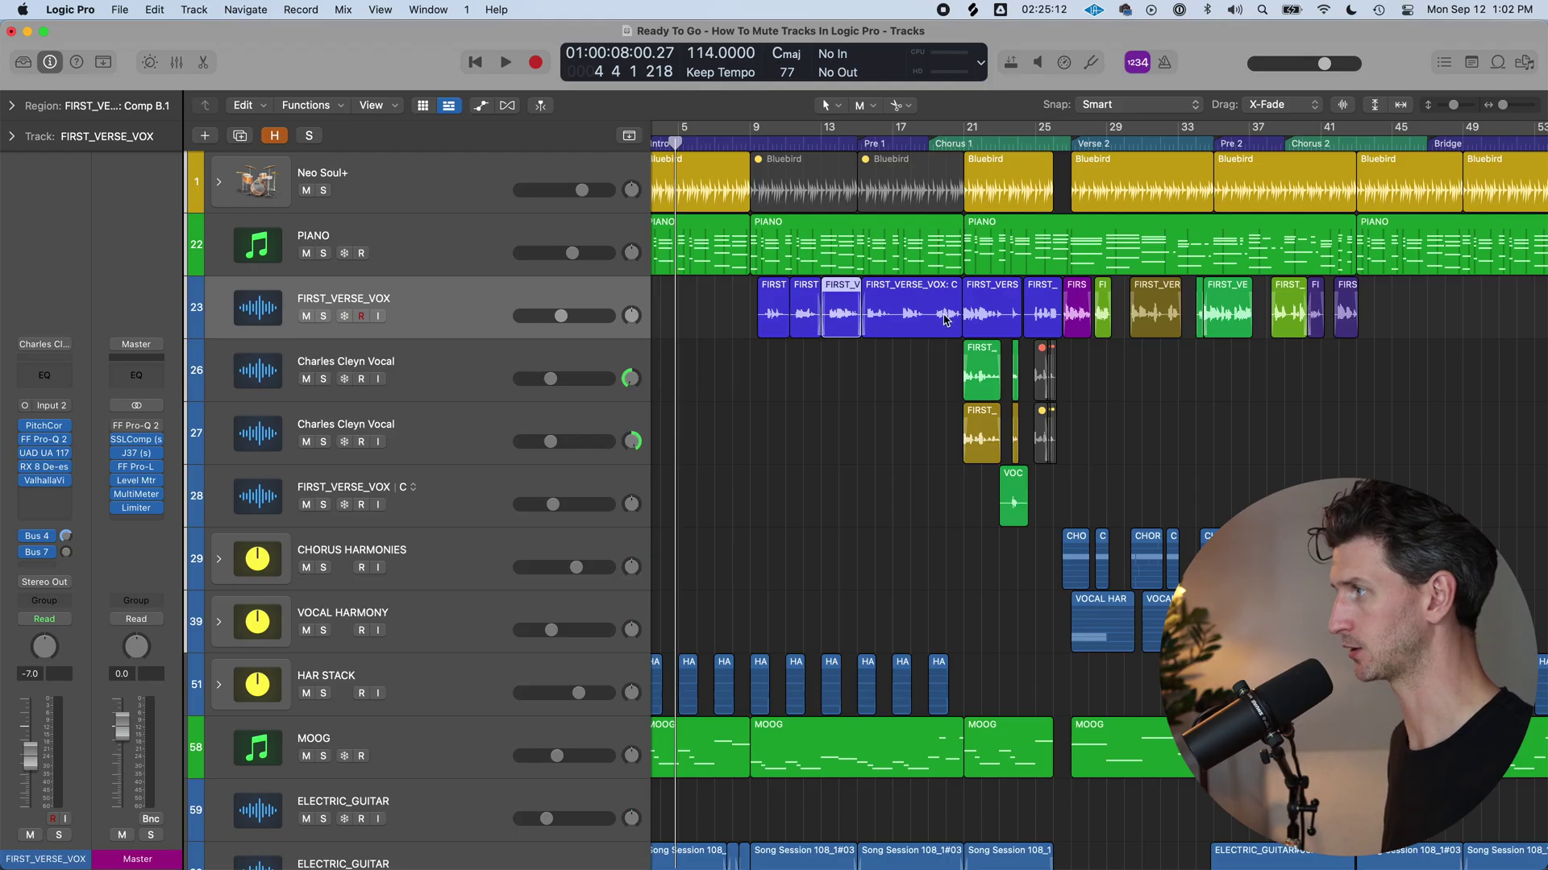
Step: Mute the second FIRST_VERSE_VOX region, then mute and unmute the whole track
{"action": "left_click", "coordinate": [947, 320]}
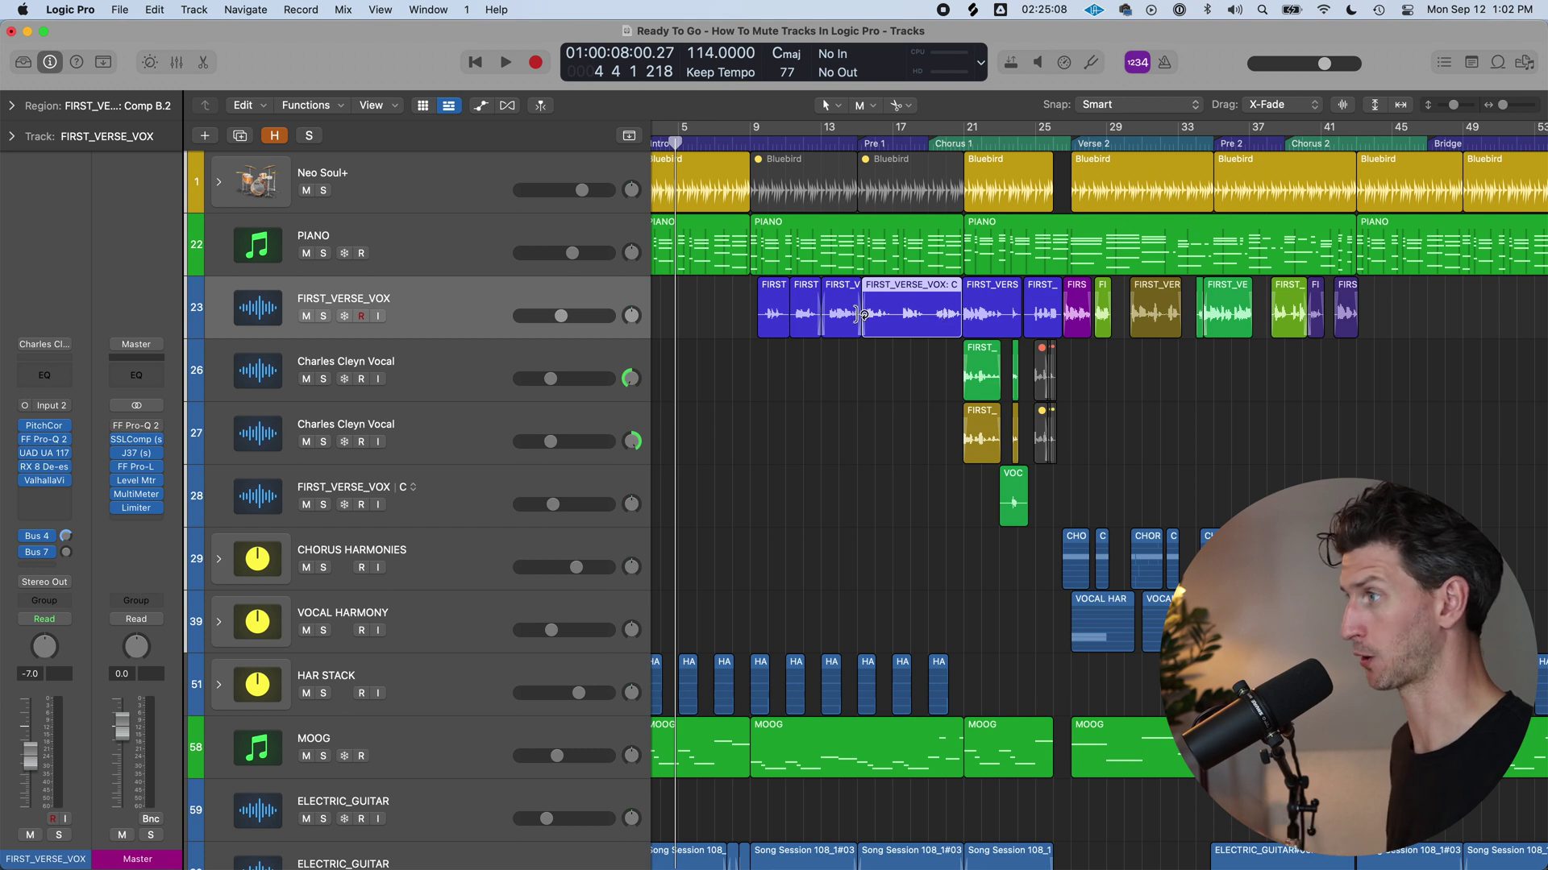
{"action": "left_click", "coordinate": [813, 324]}
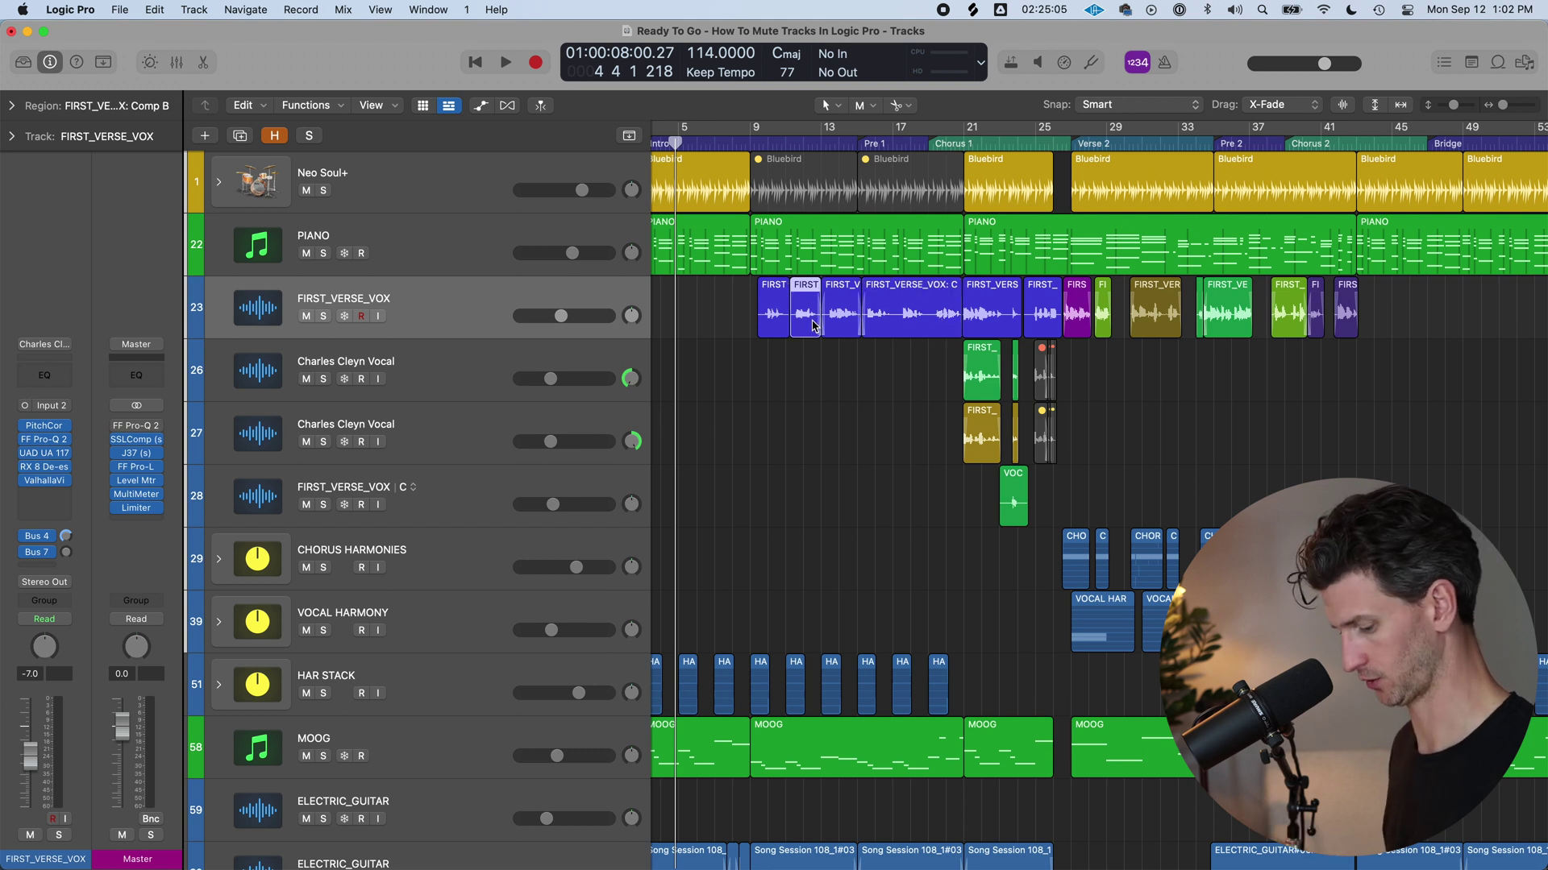
{"action": "key", "text": "ctrl+m"}
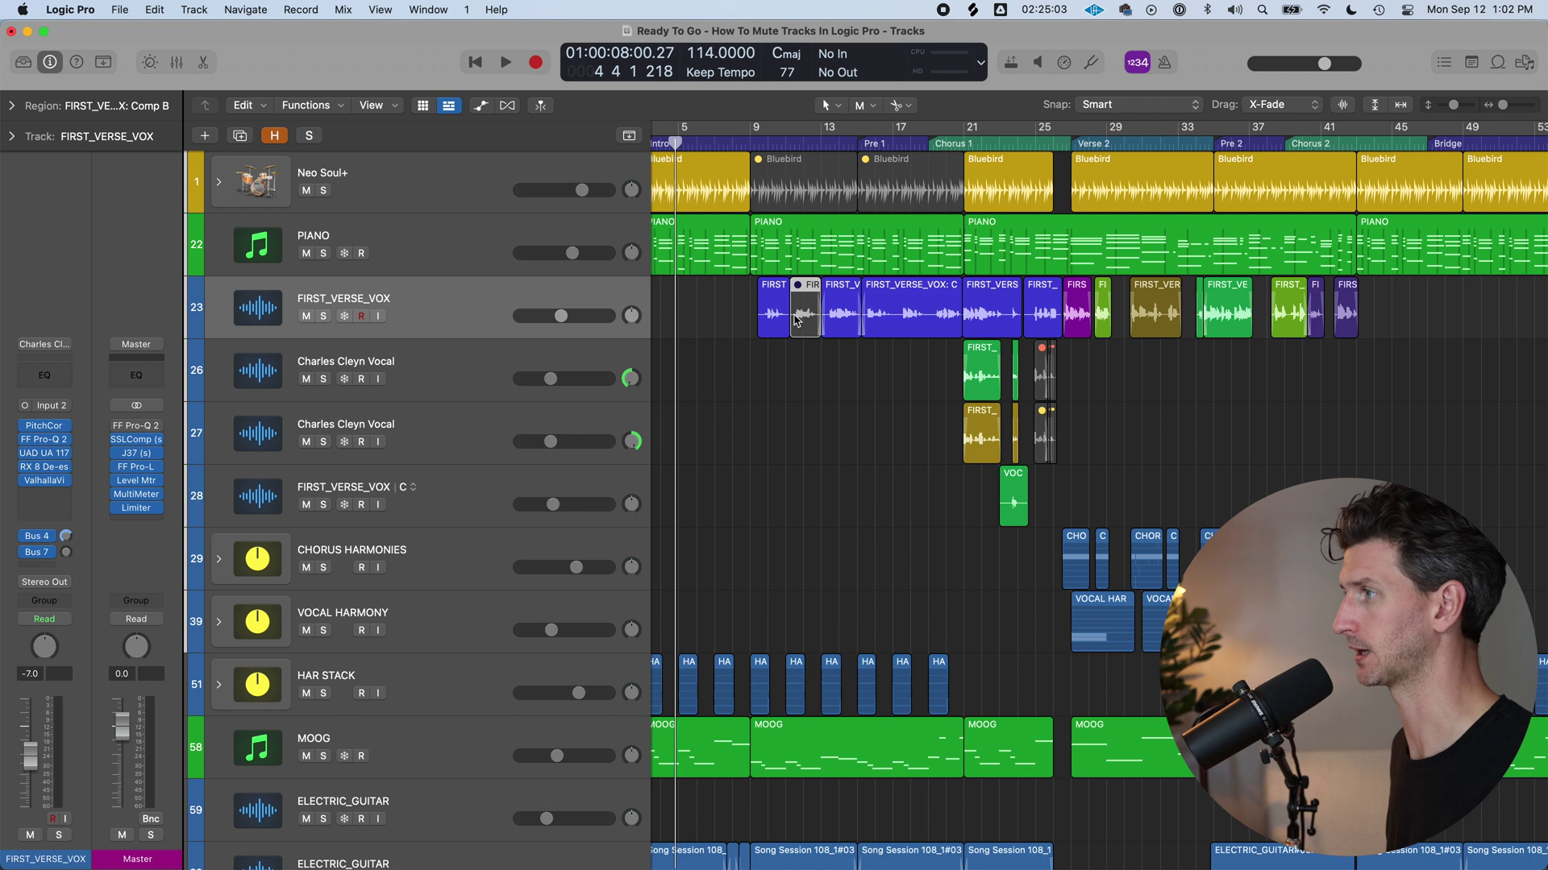
{"action": "left_click", "coordinate": [593, 300]}
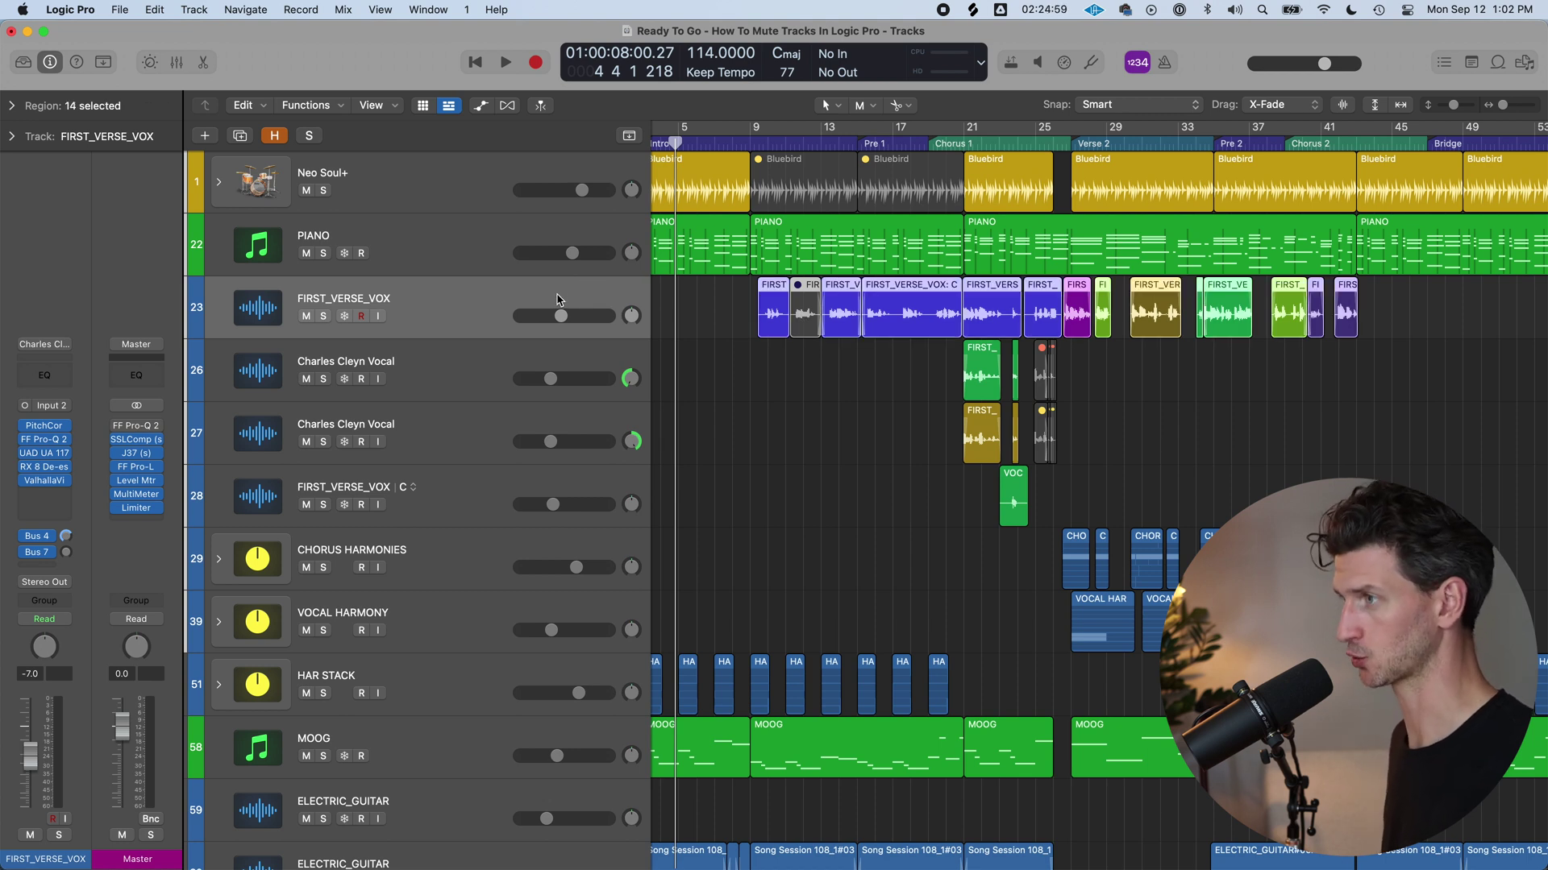
{"action": "key", "text": "ctrl+m"}
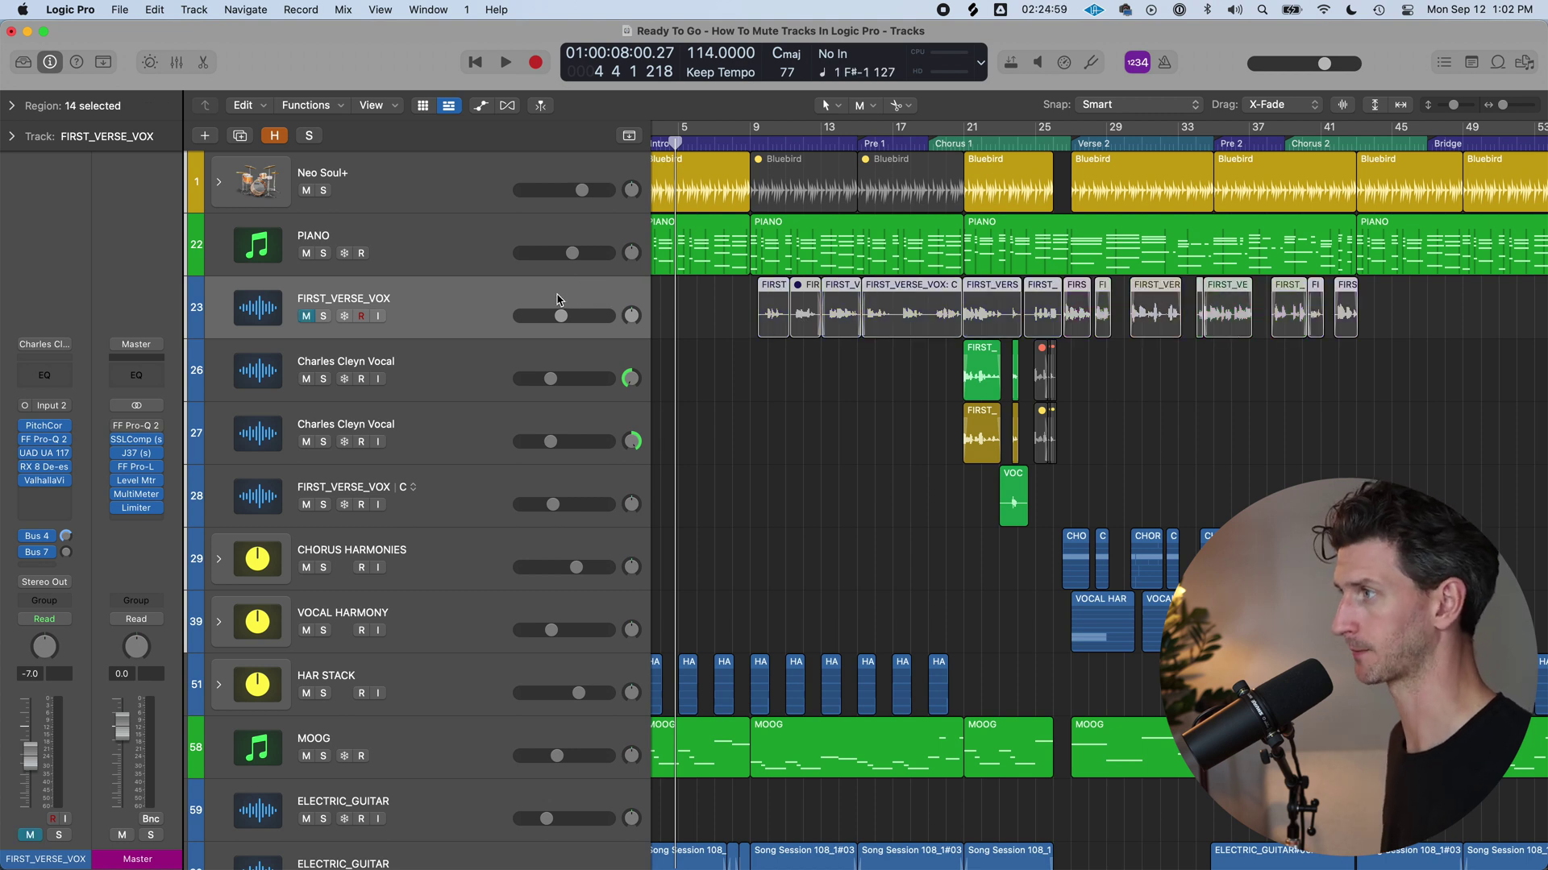
{"action": "left_click", "coordinate": [314, 322]}
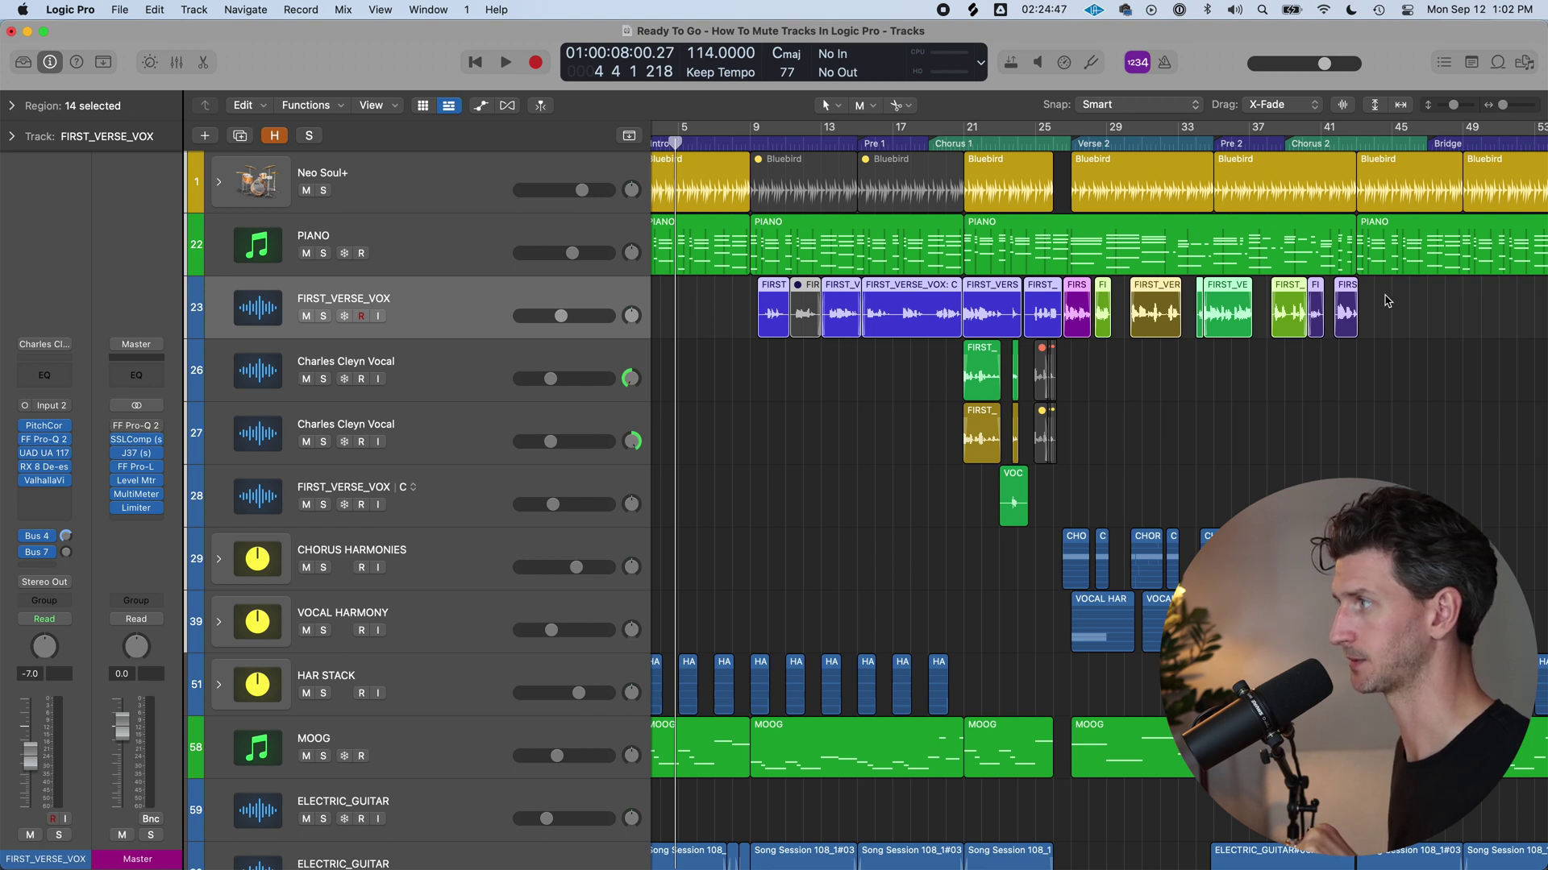
Step: Select only the muted second vocal region and show its Region inspector settings
{"action": "left_click", "coordinate": [704, 318]}
{"action": "left_click", "coordinate": [808, 309]}
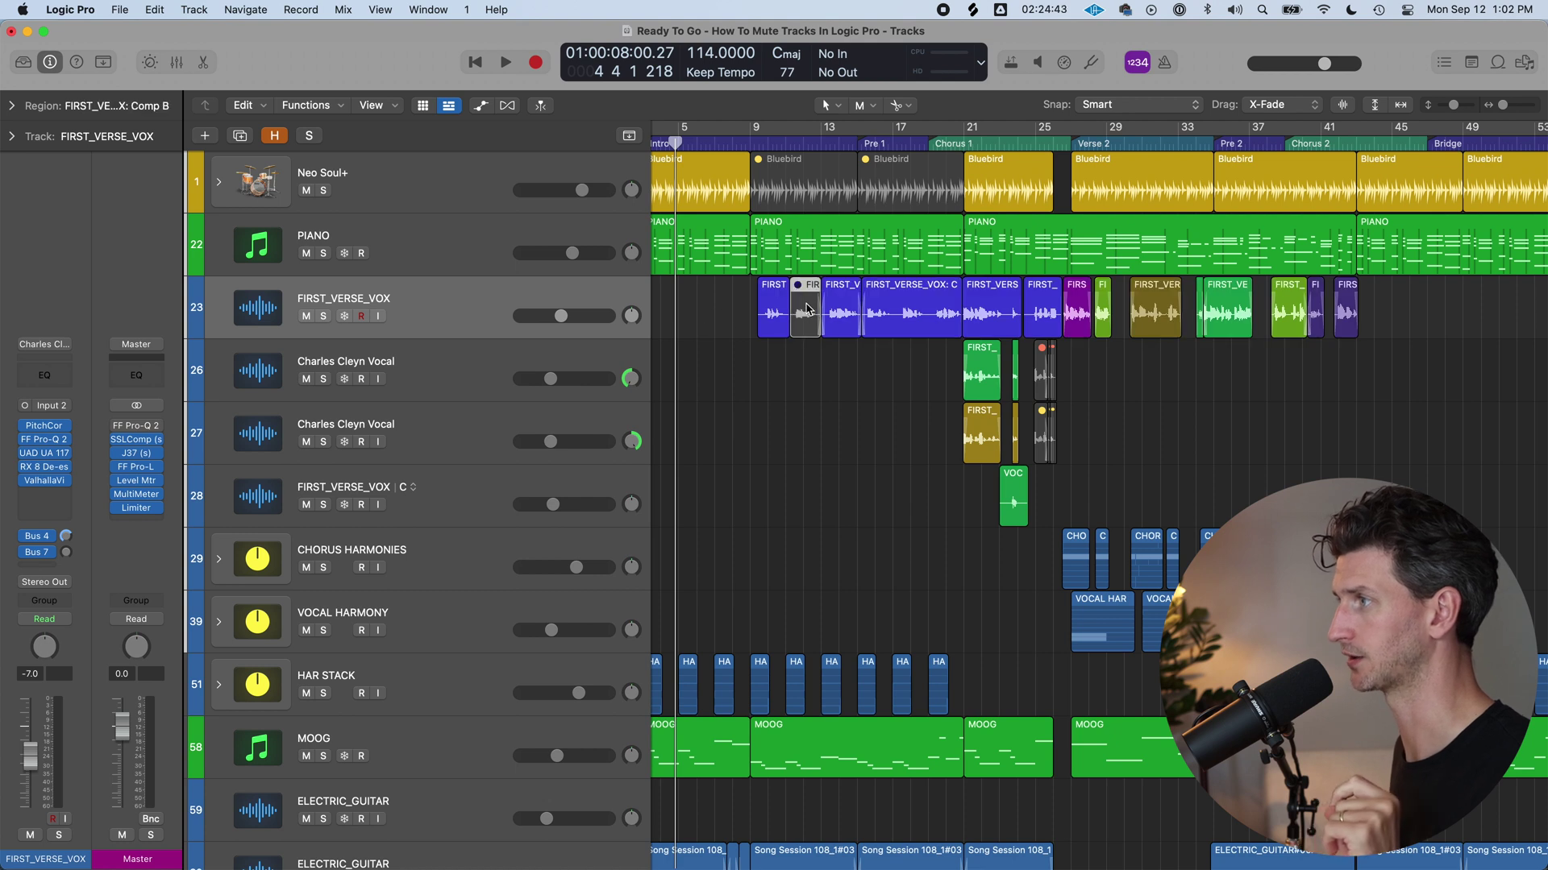
{"action": "left_click", "coordinate": [10, 105]}
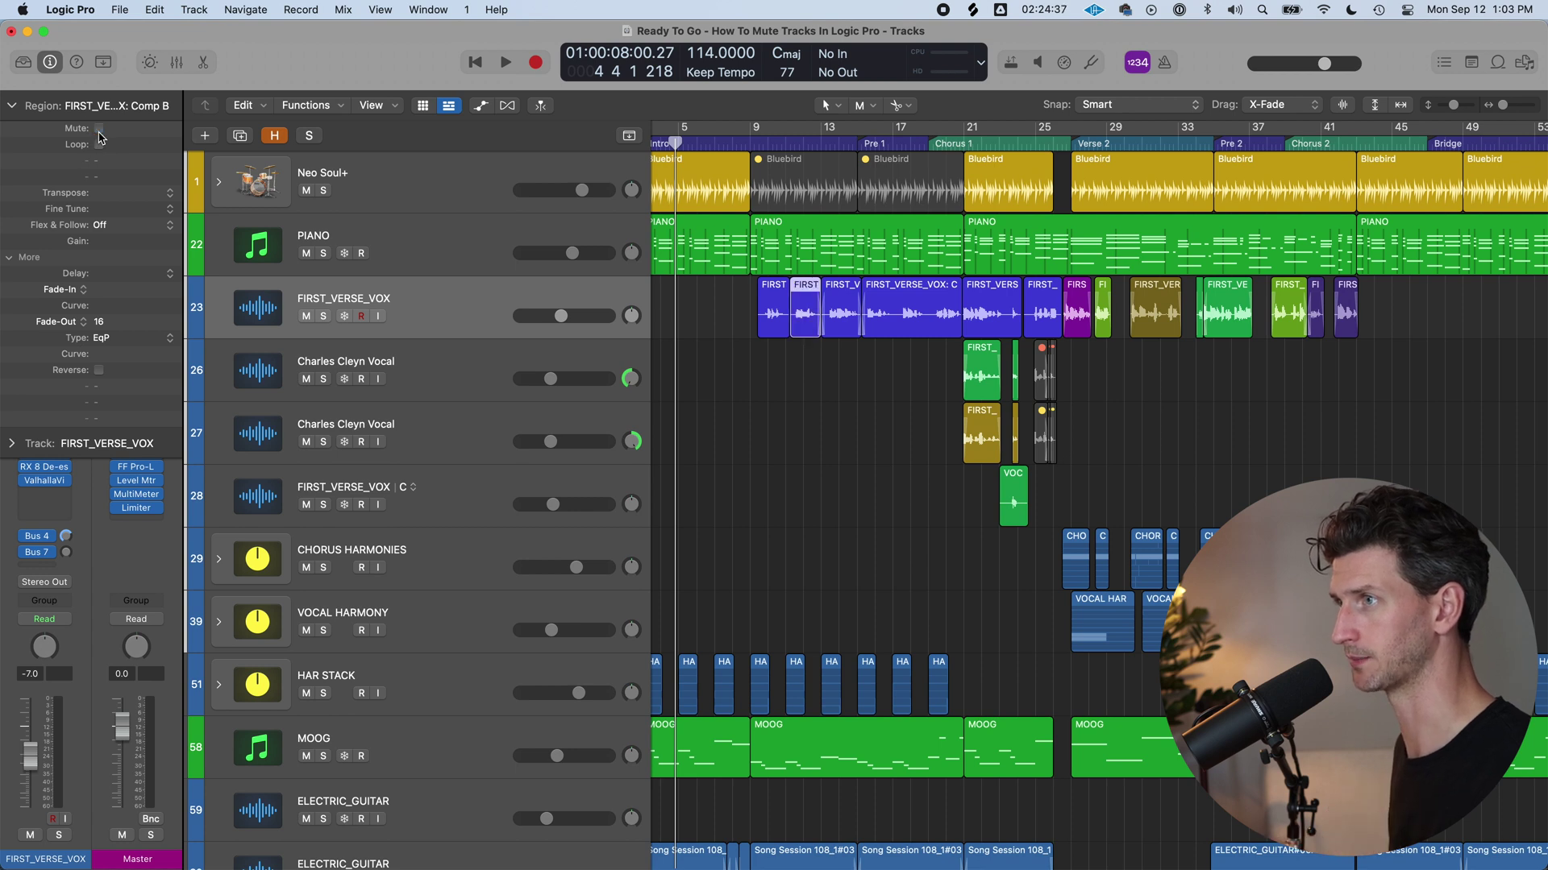
Step: Toggle Comp B's region Mute checkbox and leave that region unmuted, with the FIRST_VERSE_VOX track muted
{"action": "left_click", "coordinate": [99, 130]}
{"action": "left_click", "coordinate": [99, 129]}
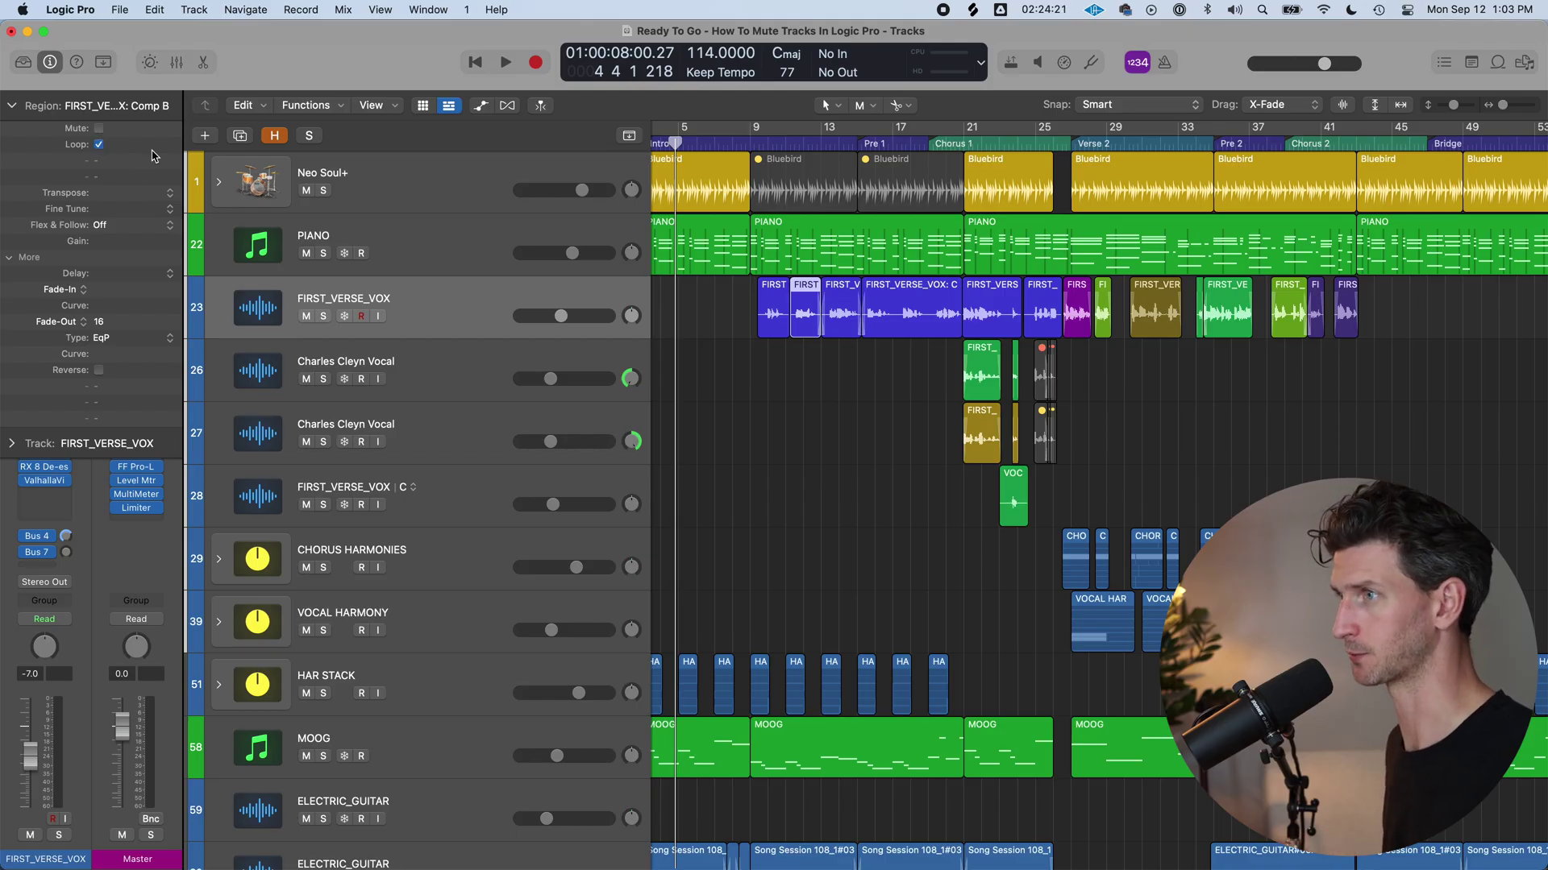
{"action": "left_click", "coordinate": [98, 131]}
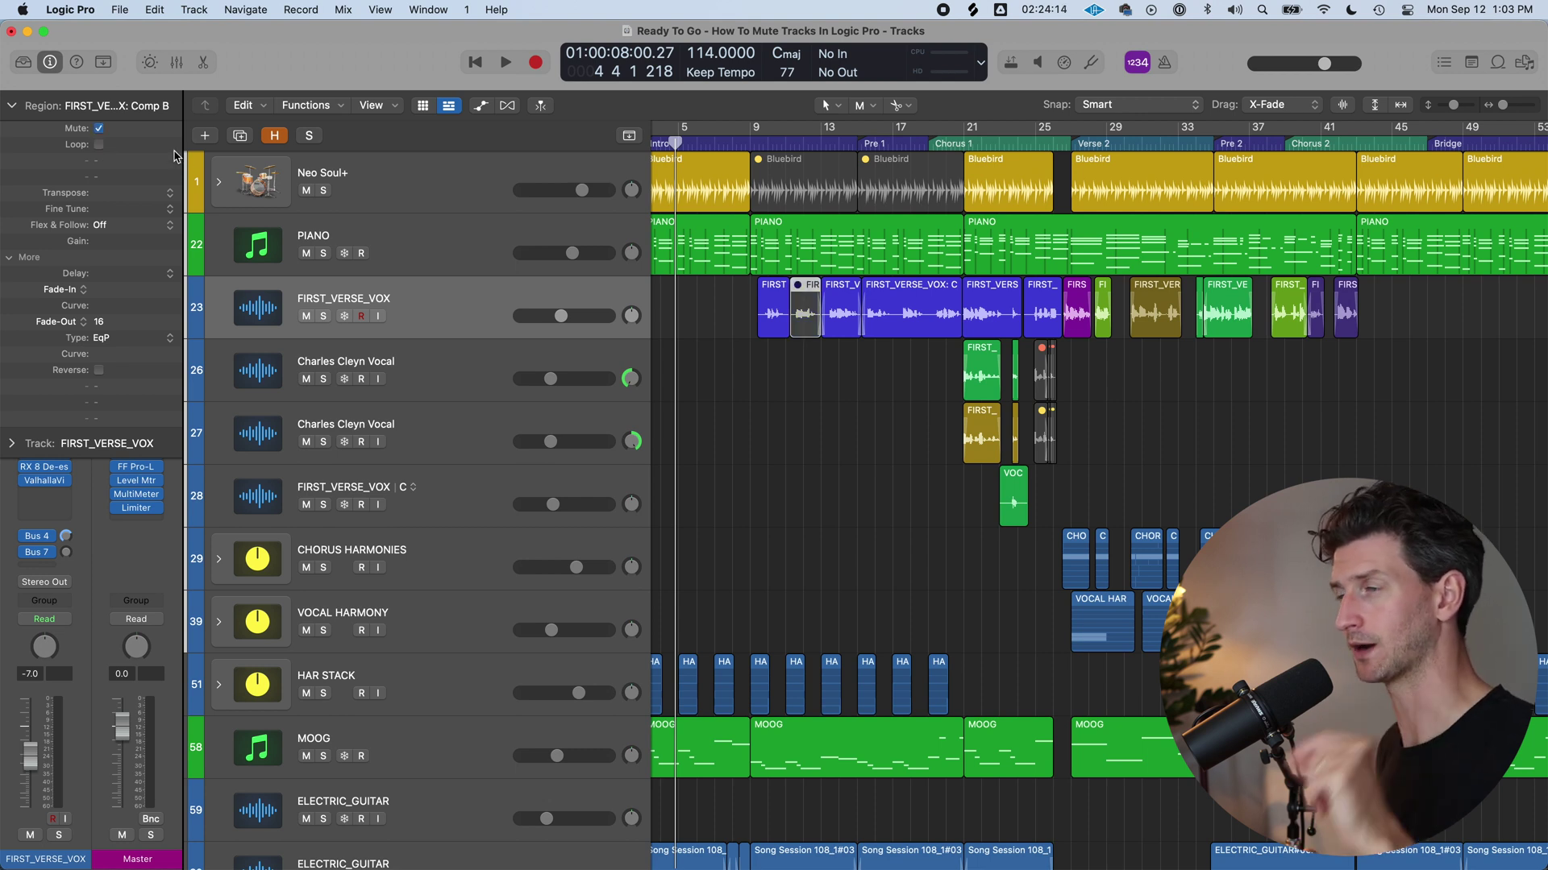
{"action": "key", "text": "ctrl+m"}
{"action": "key", "text": "ctrl+m"}
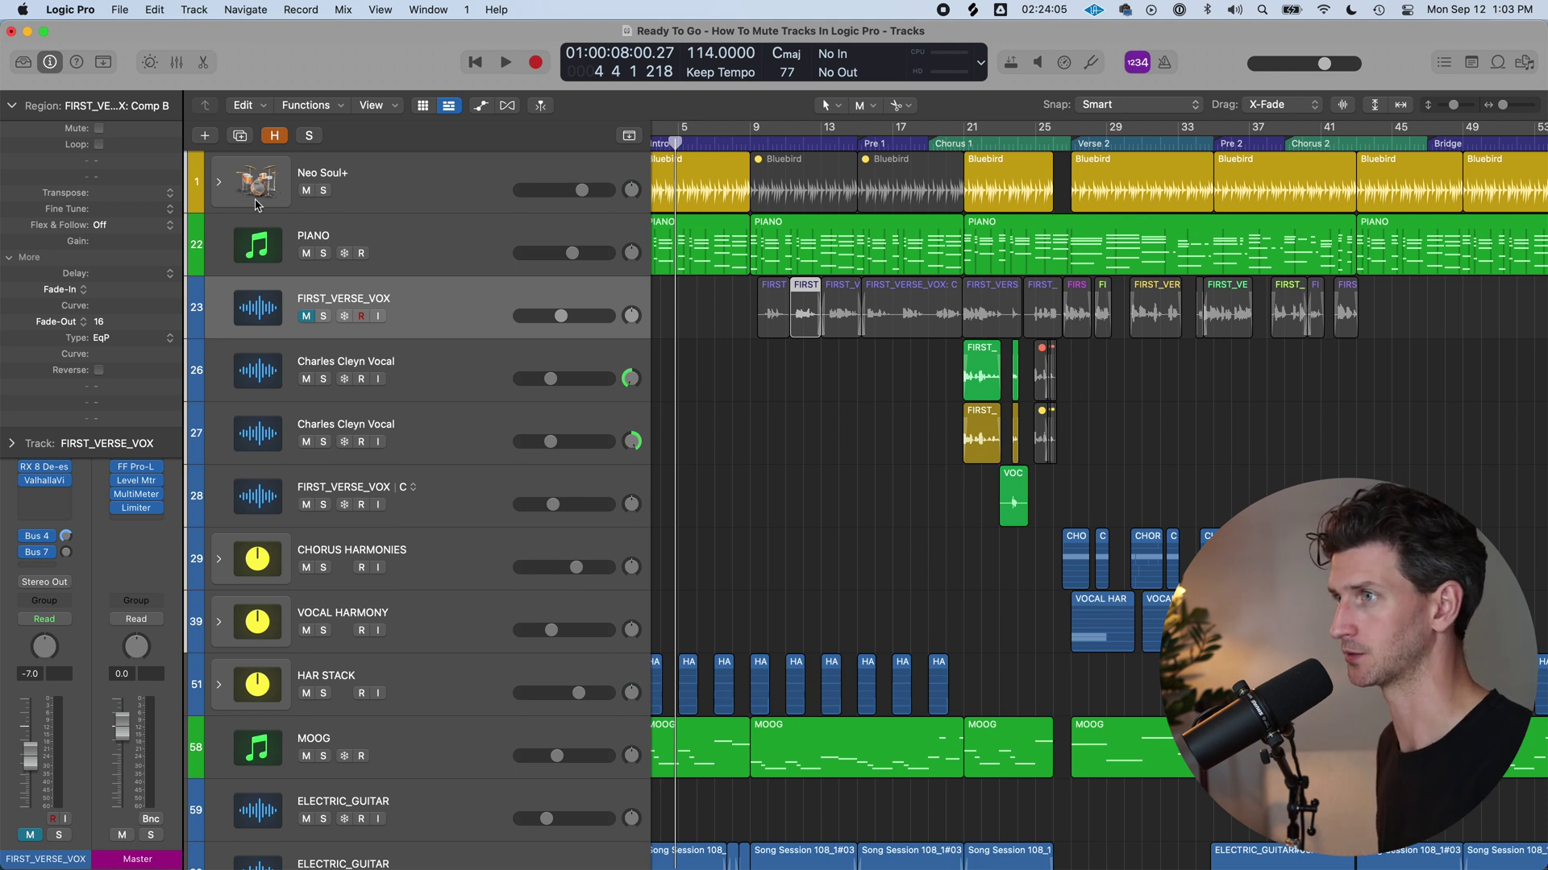
{"action": "key", "text": "ctrl+m"}
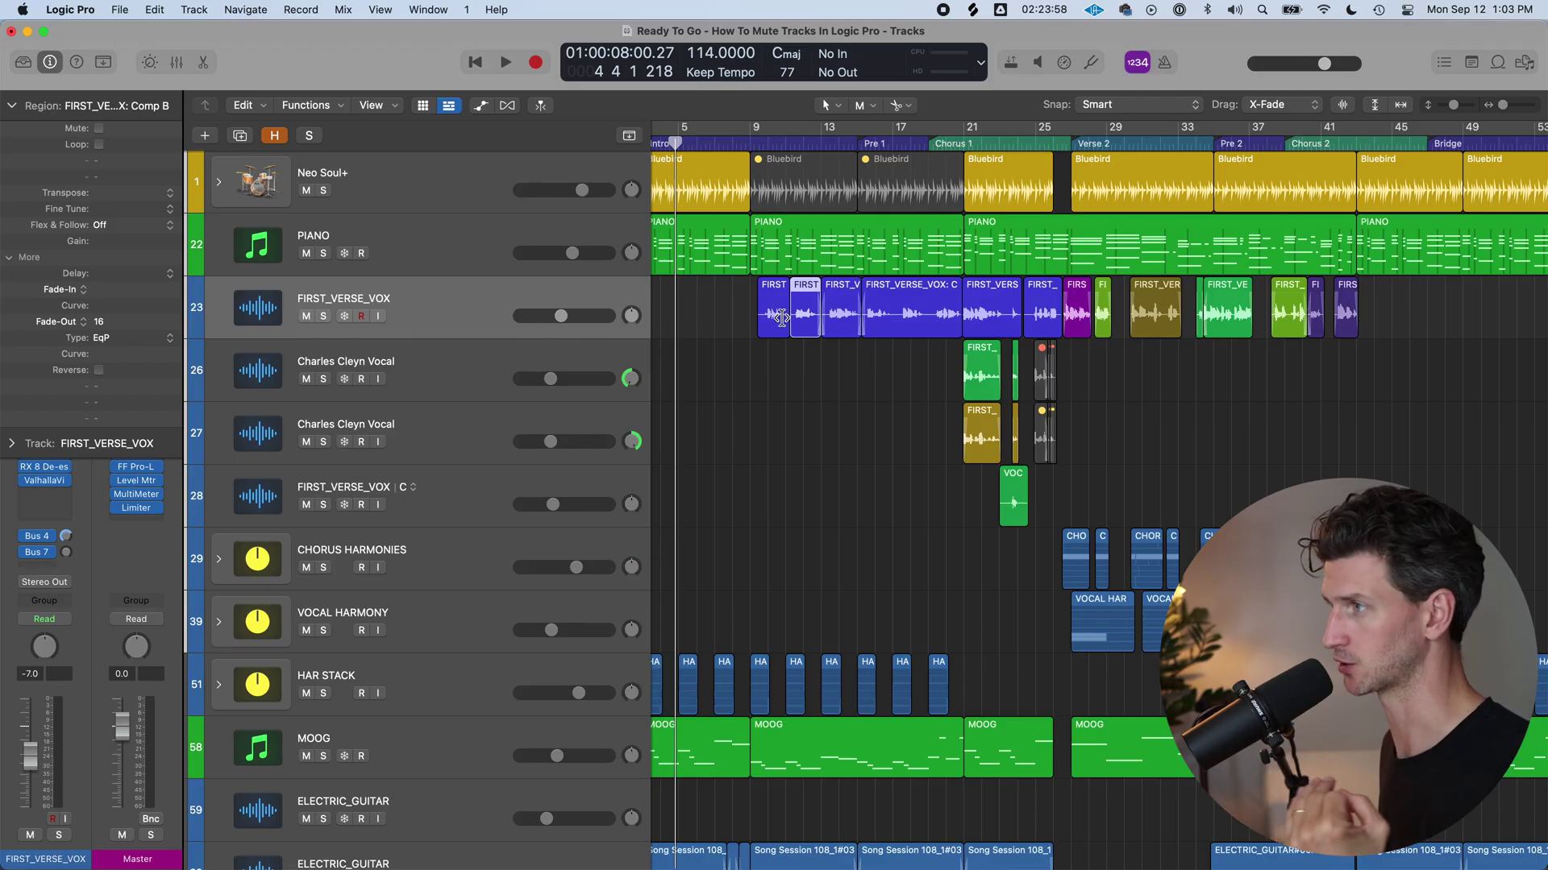
{"action": "left_click", "coordinate": [1364, 328]}
{"action": "scroll", "coordinate": [1404, 335], "scroll_direction": "right", "scroll_amount": 2}
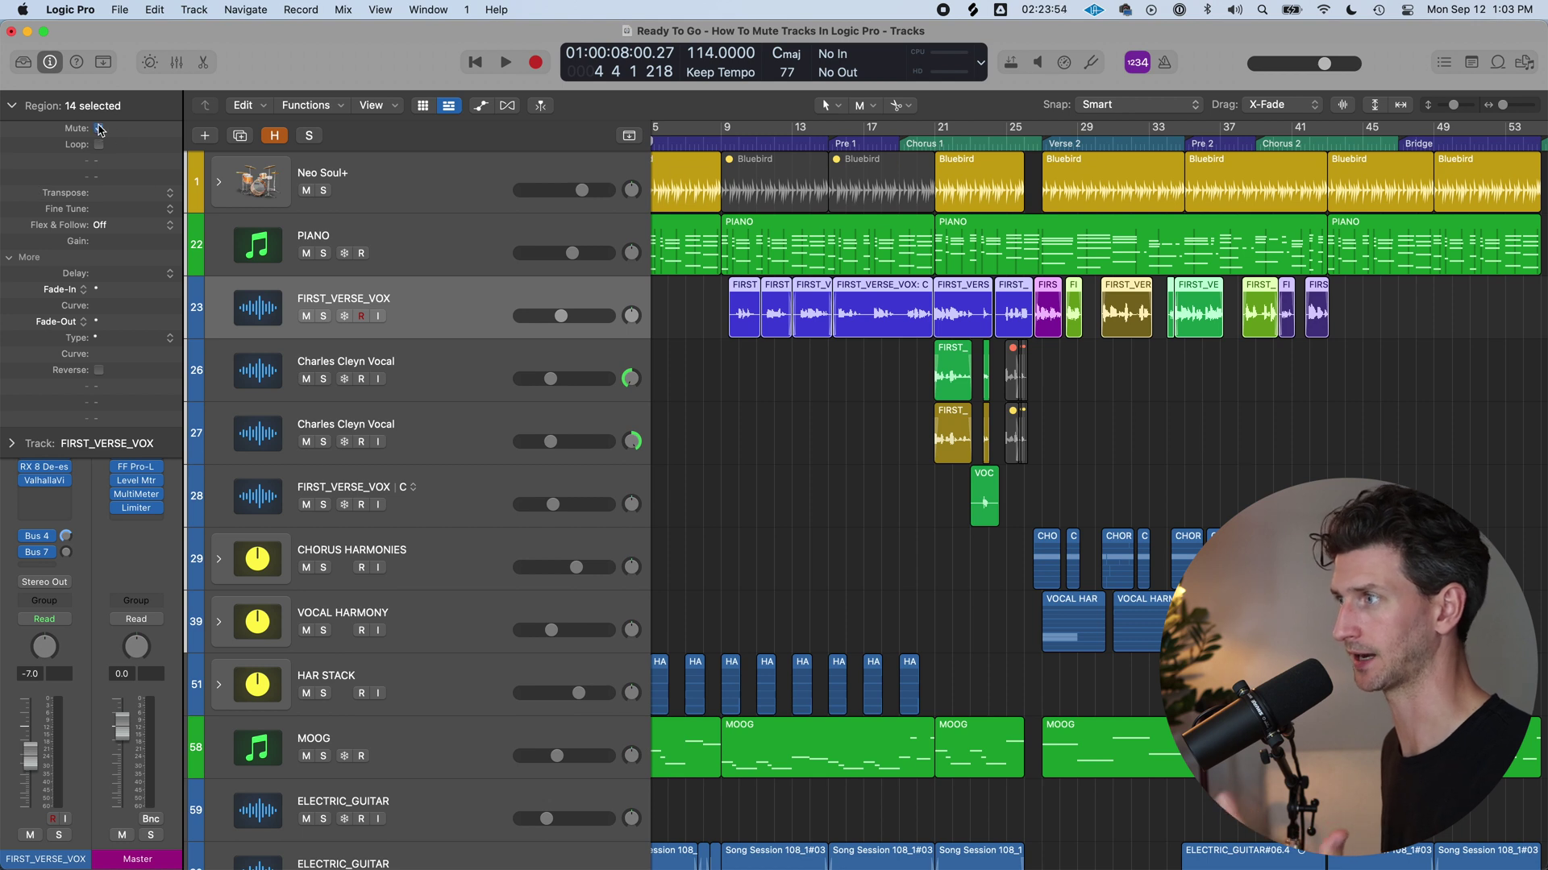
{"action": "left_click", "coordinate": [98, 128]}
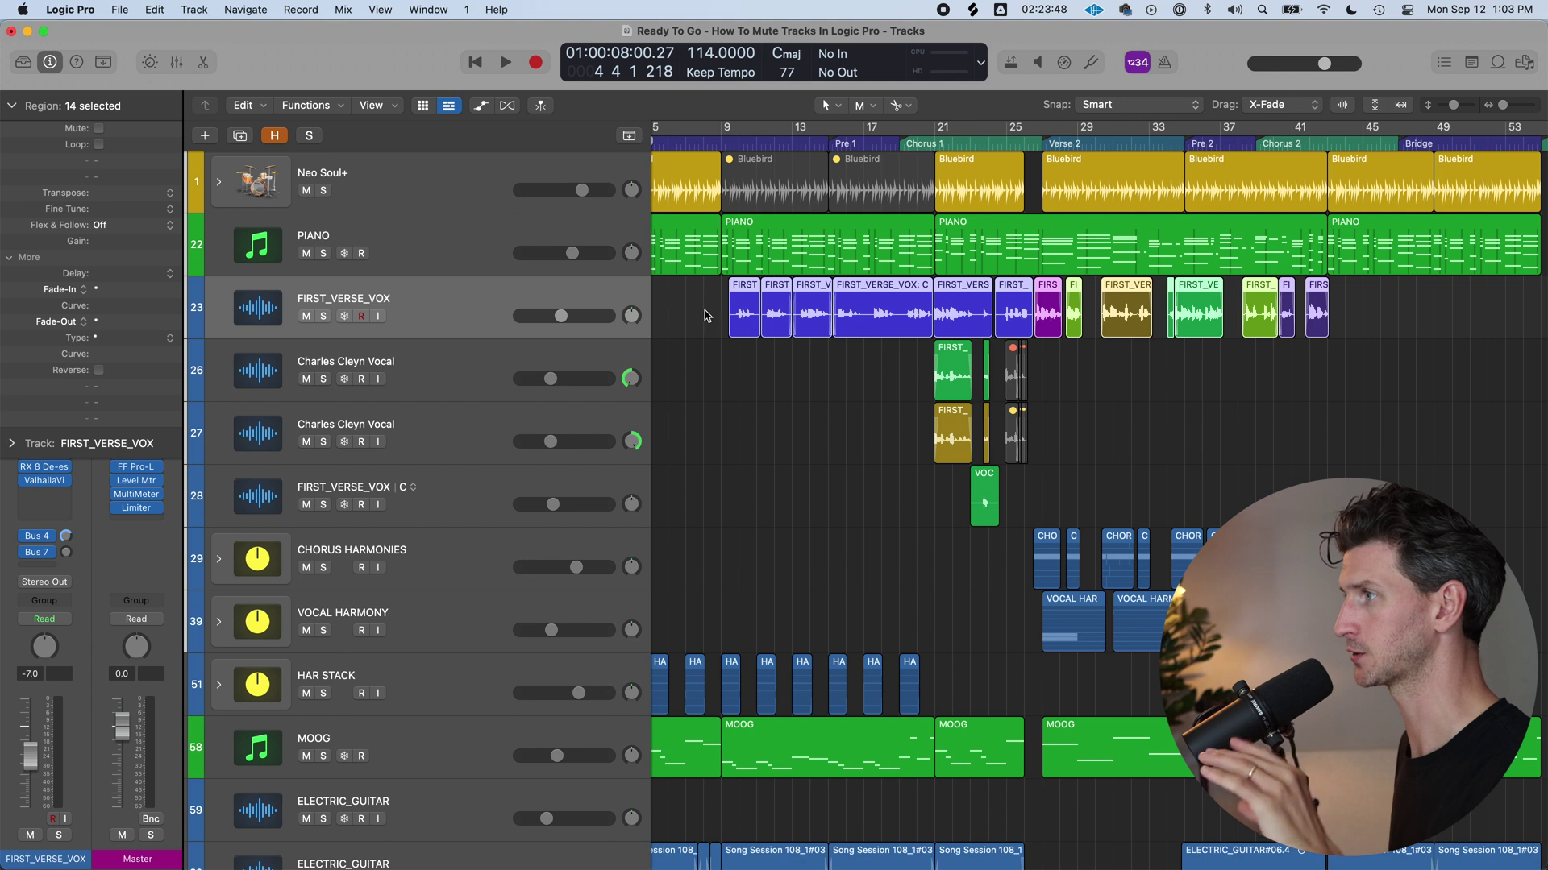
{"action": "left_click", "coordinate": [776, 348]}
{"action": "left_click", "coordinate": [777, 297]}
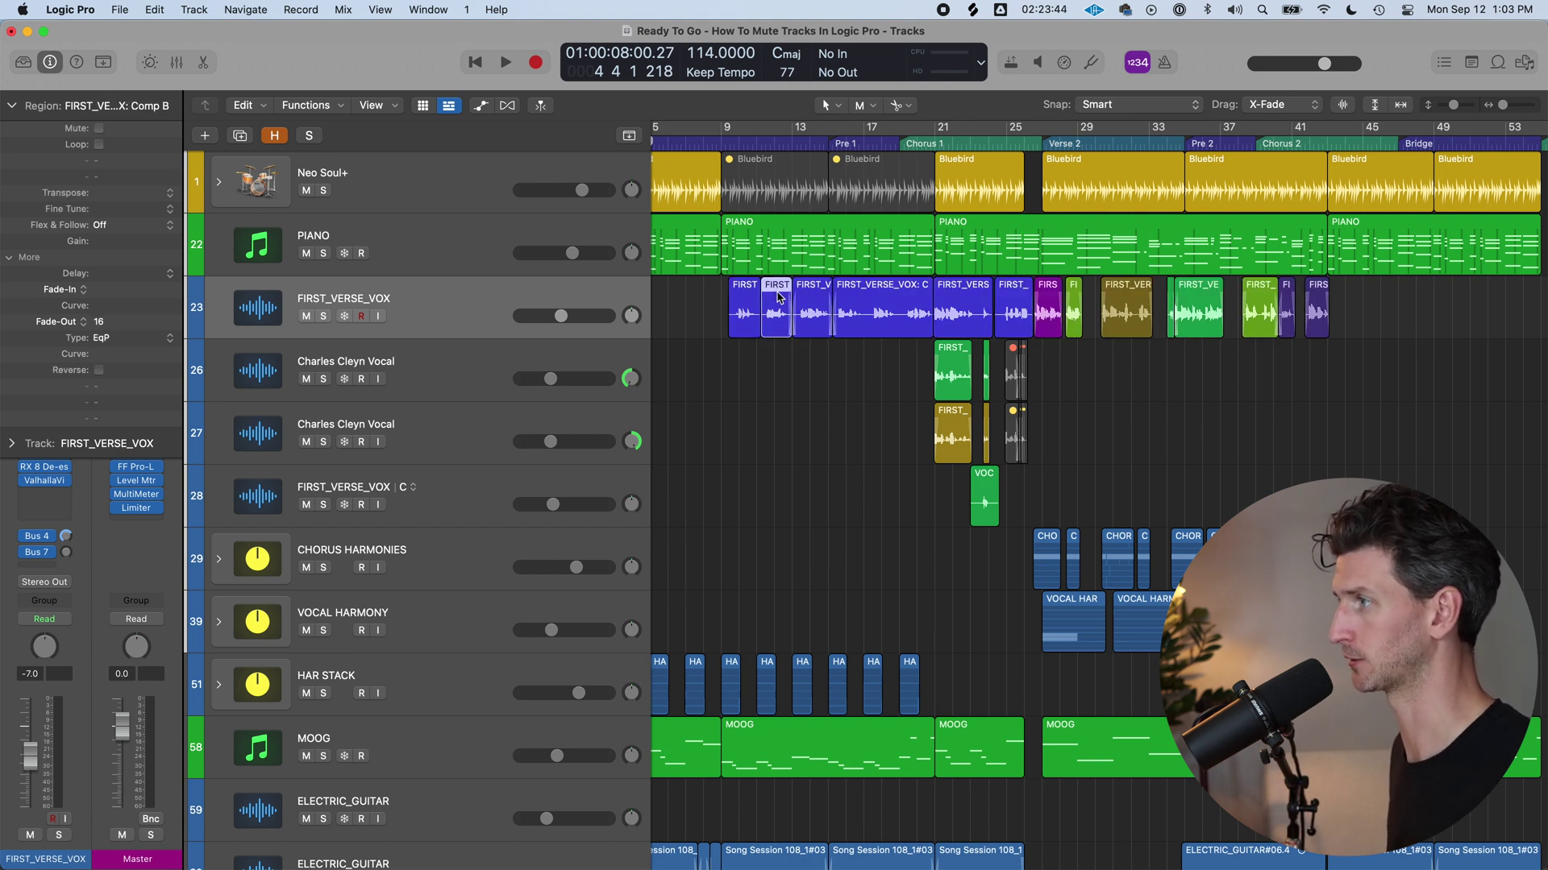
{"action": "left_click_drag", "start_coordinate": [712, 308], "coordinate": [830, 315]}
{"action": "left_click", "coordinate": [961, 358], "text": "shift"}
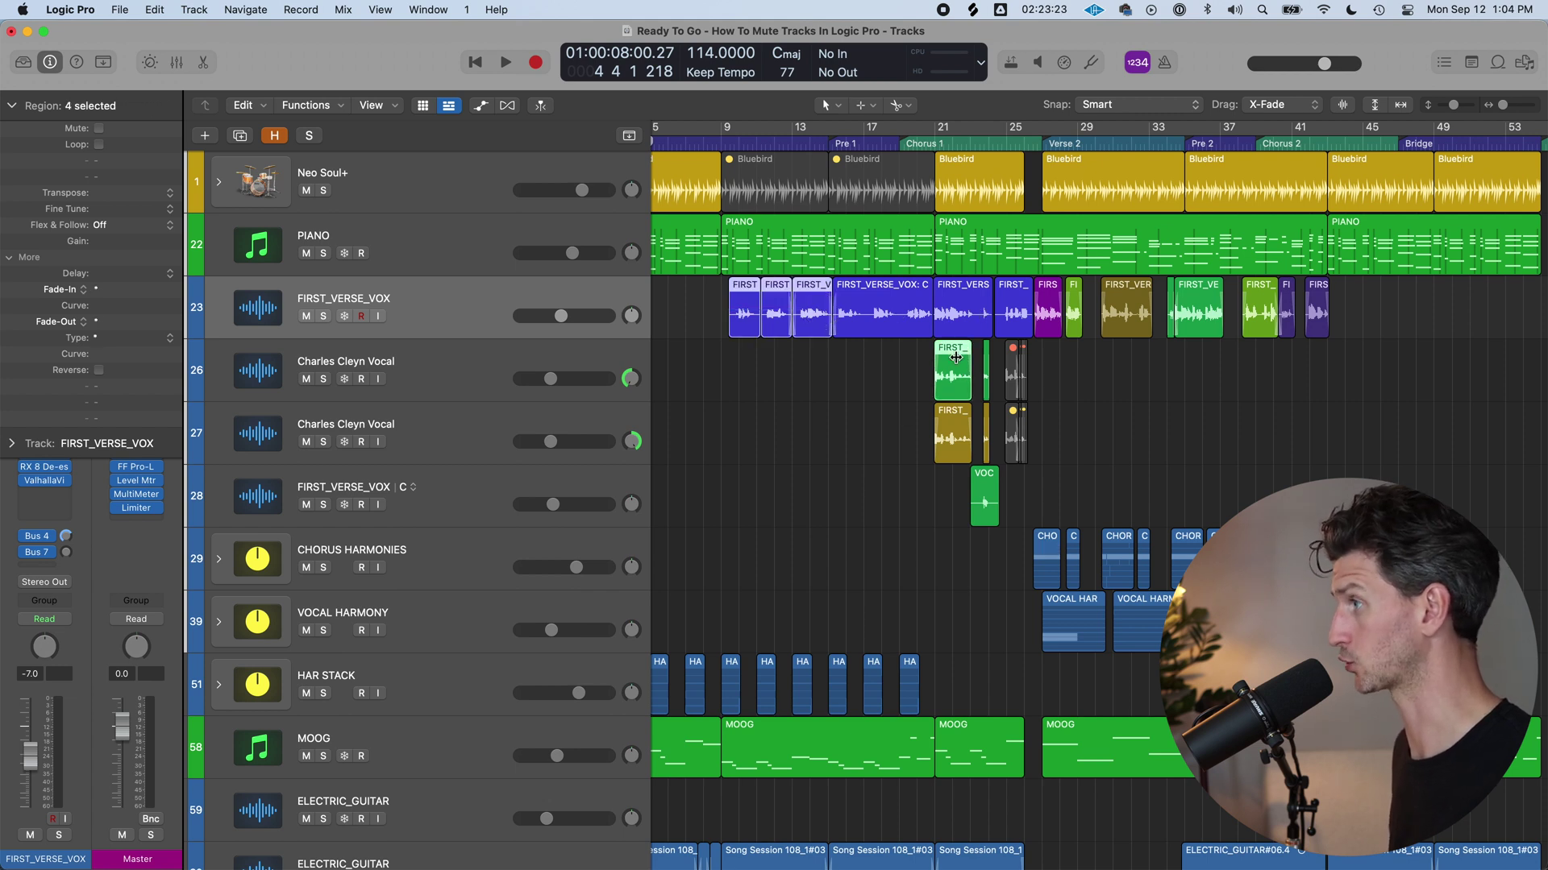
{"action": "key", "text": "ctrl+m"}
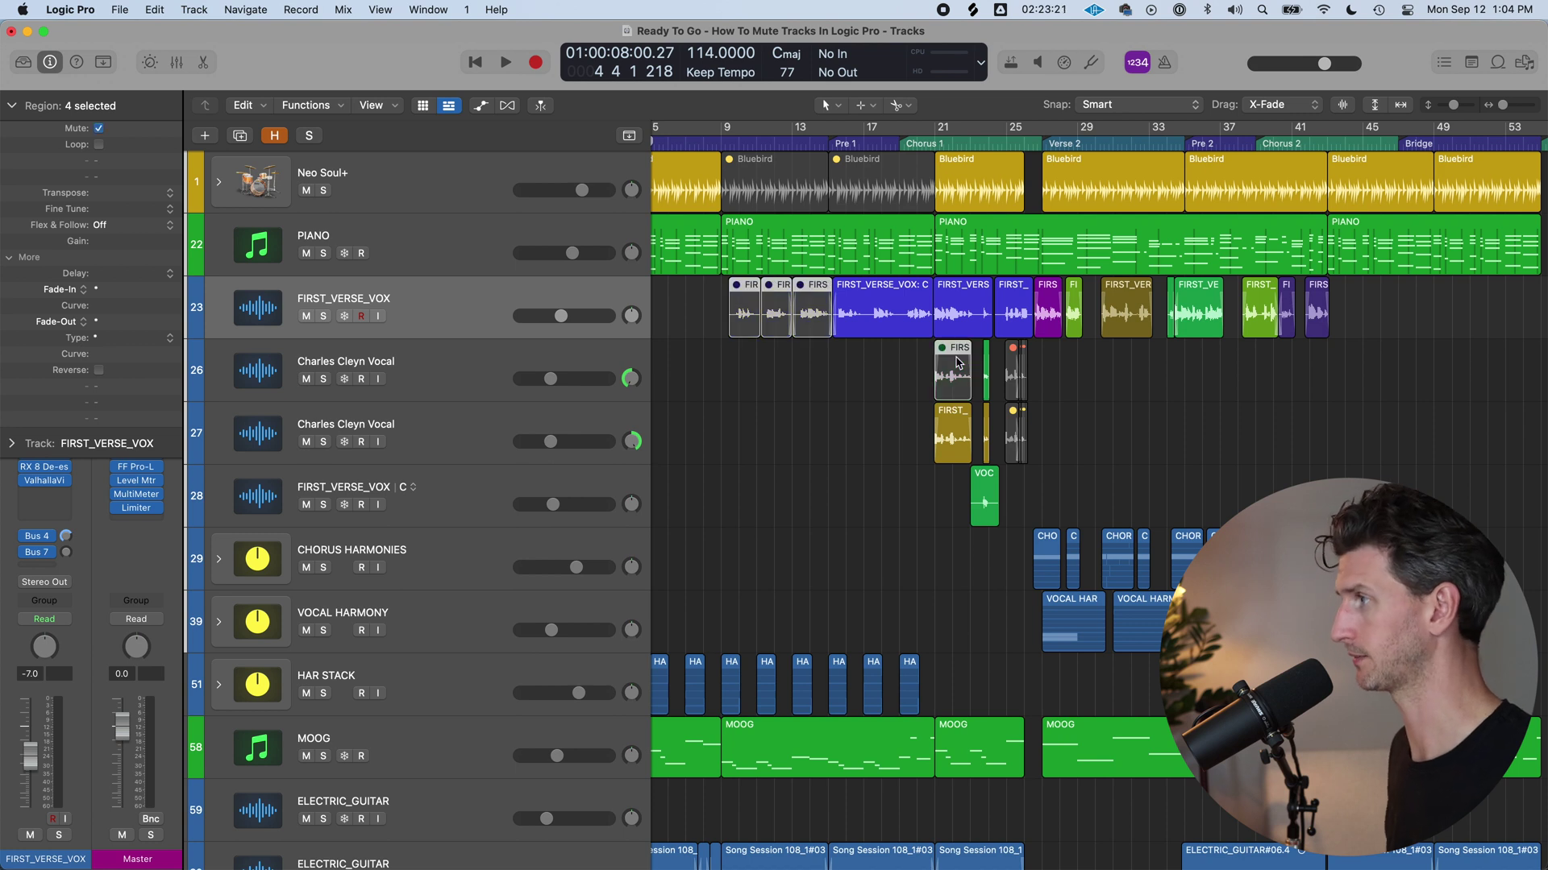
{"action": "left_click", "coordinate": [952, 383], "text": "shift"}
{"action": "key", "text": "ctrl+m"}
{"action": "left_click", "coordinate": [956, 388]}
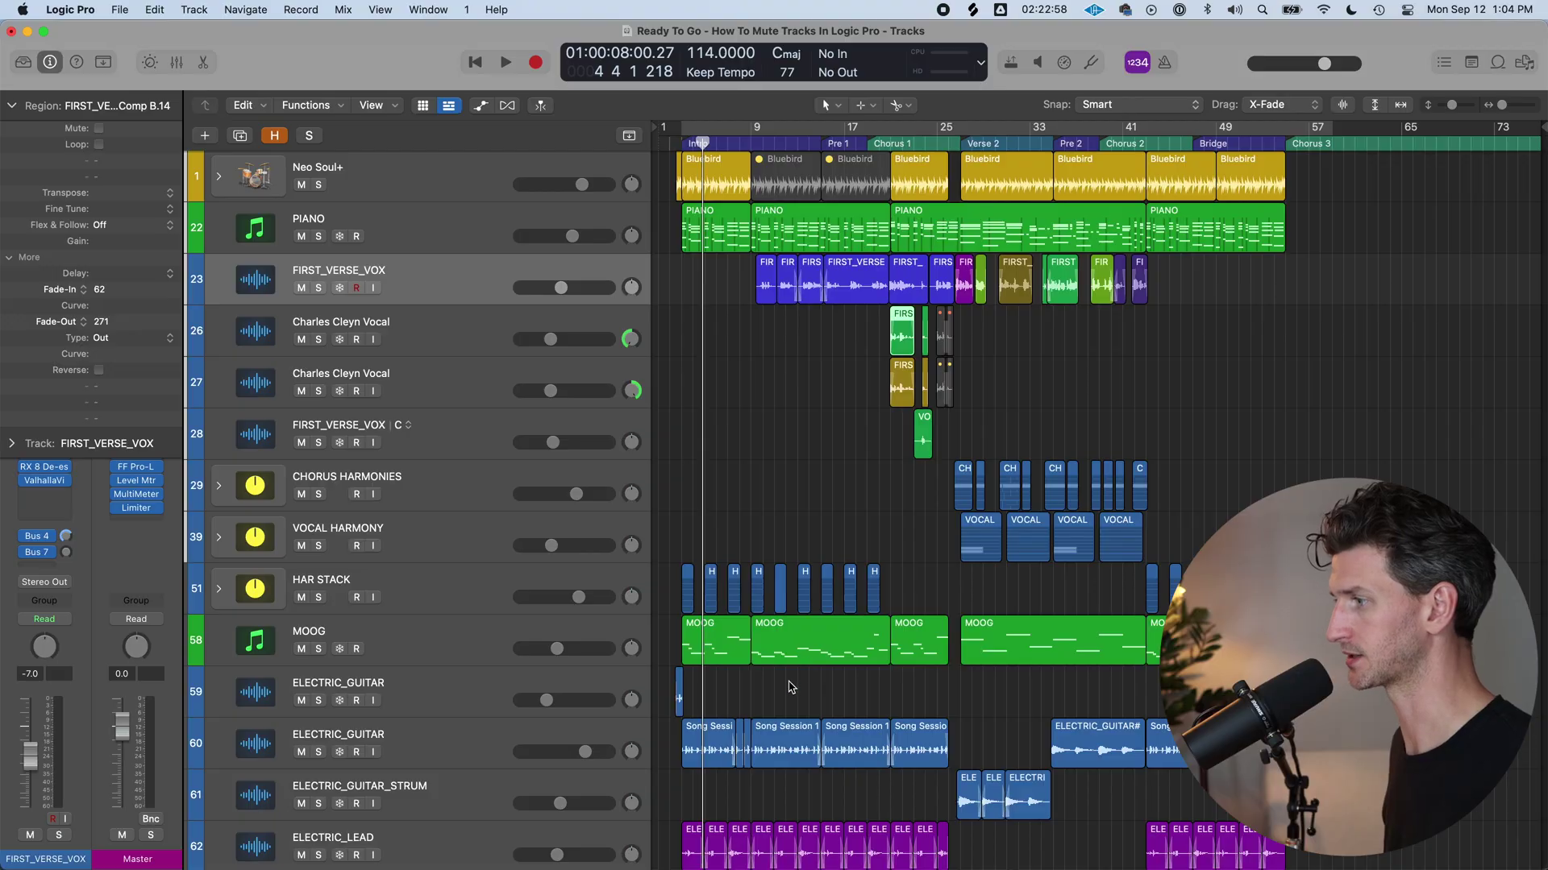
Step: Put the playhead at bar 15 and select the Song Session region on ELECTRIC_GUITAR track 60
{"action": "scroll", "coordinate": [789, 687], "scroll_direction": "down", "scroll_amount": 4}
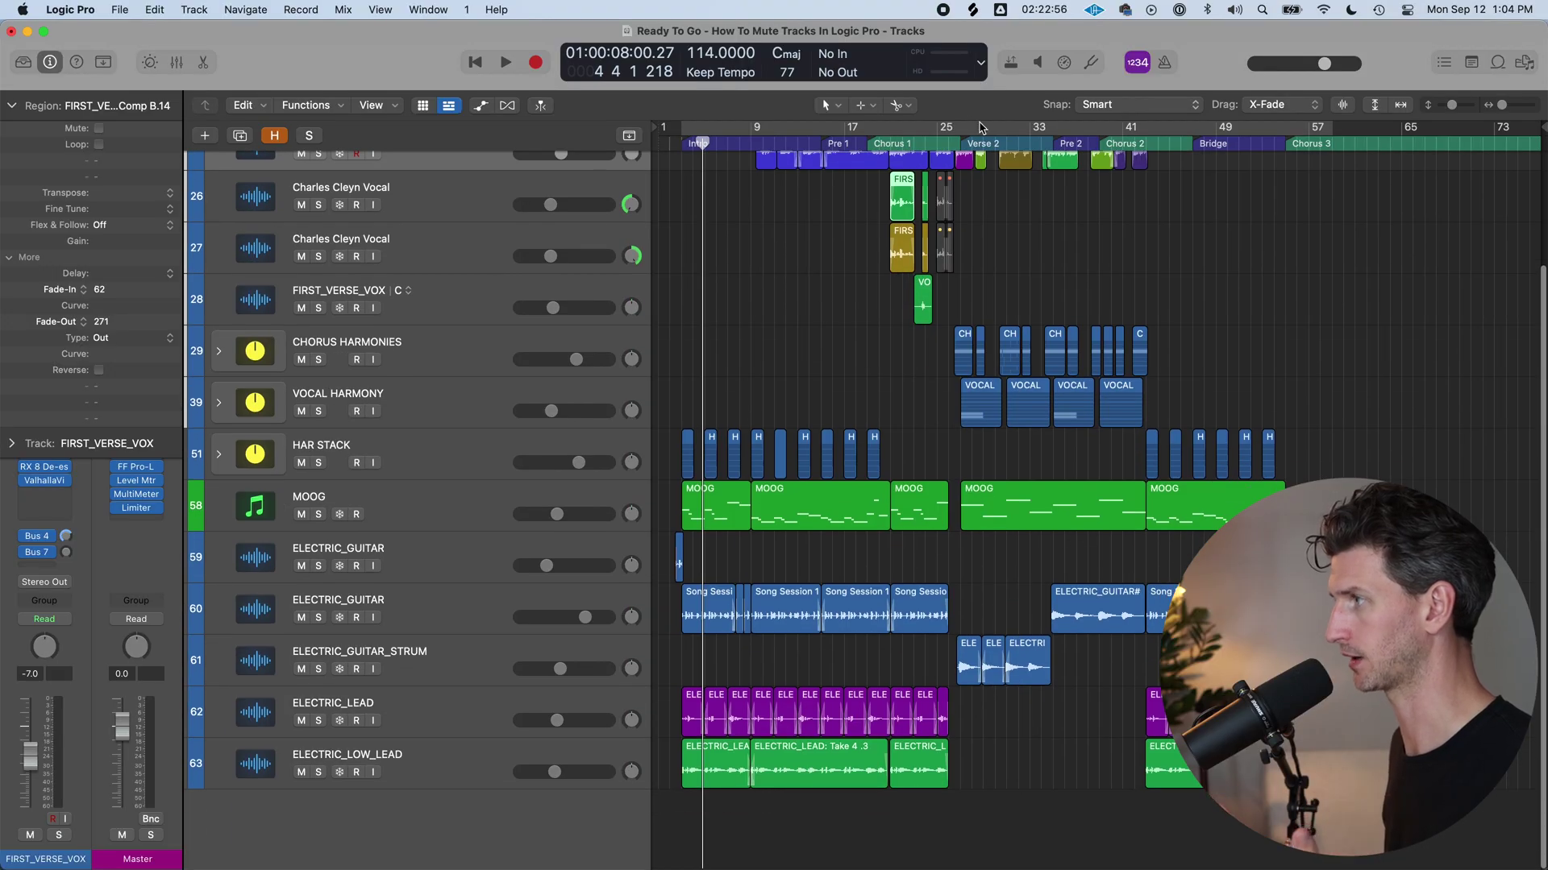
{"action": "left_click", "coordinate": [827, 139]}
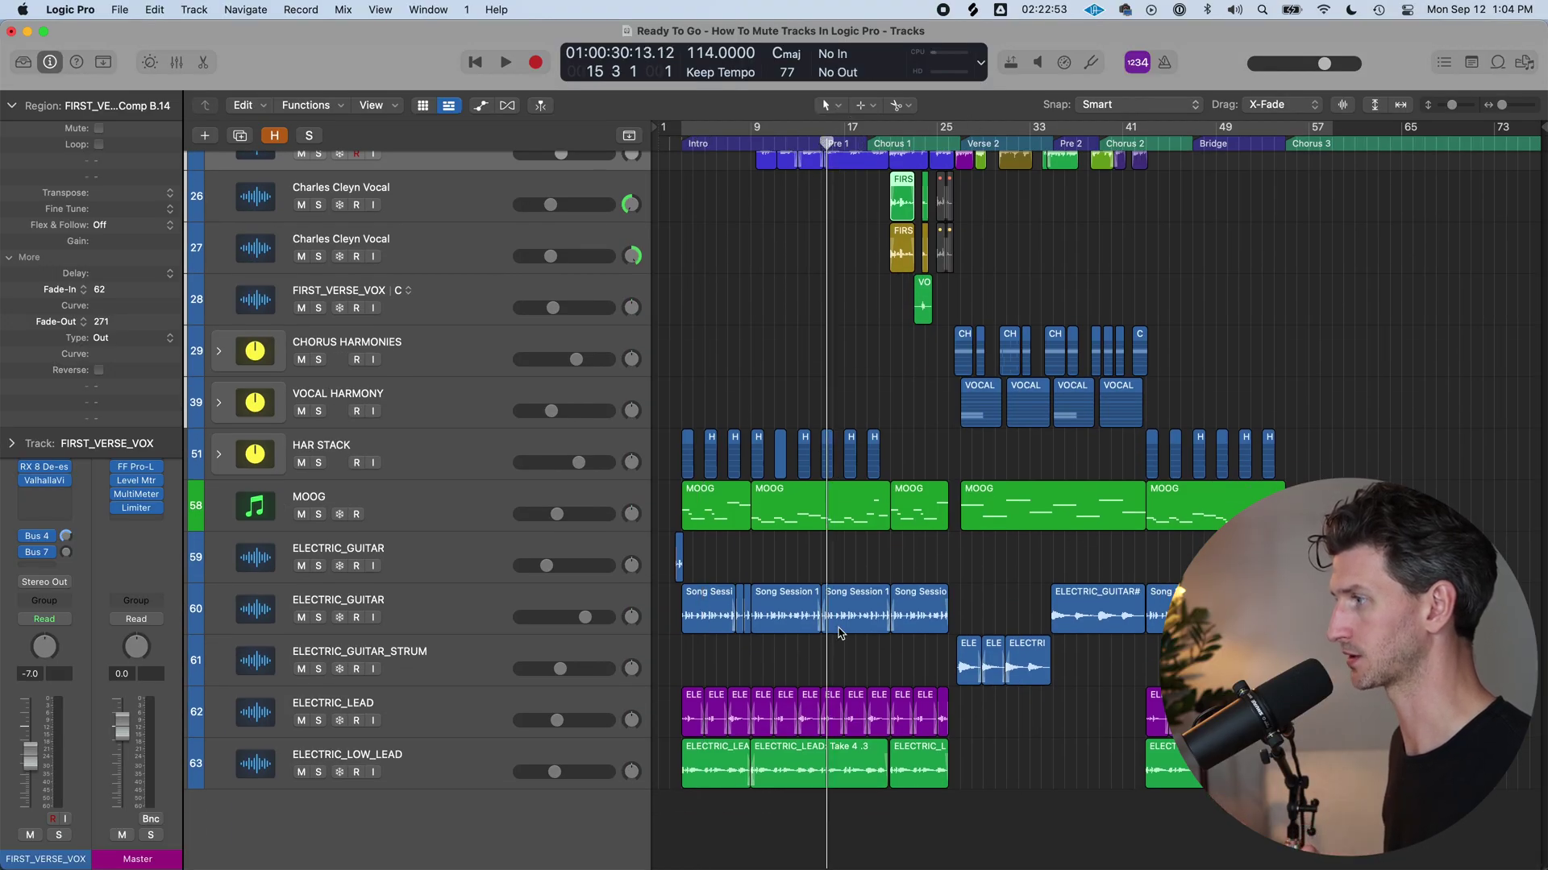
{"action": "left_click", "coordinate": [435, 607]}
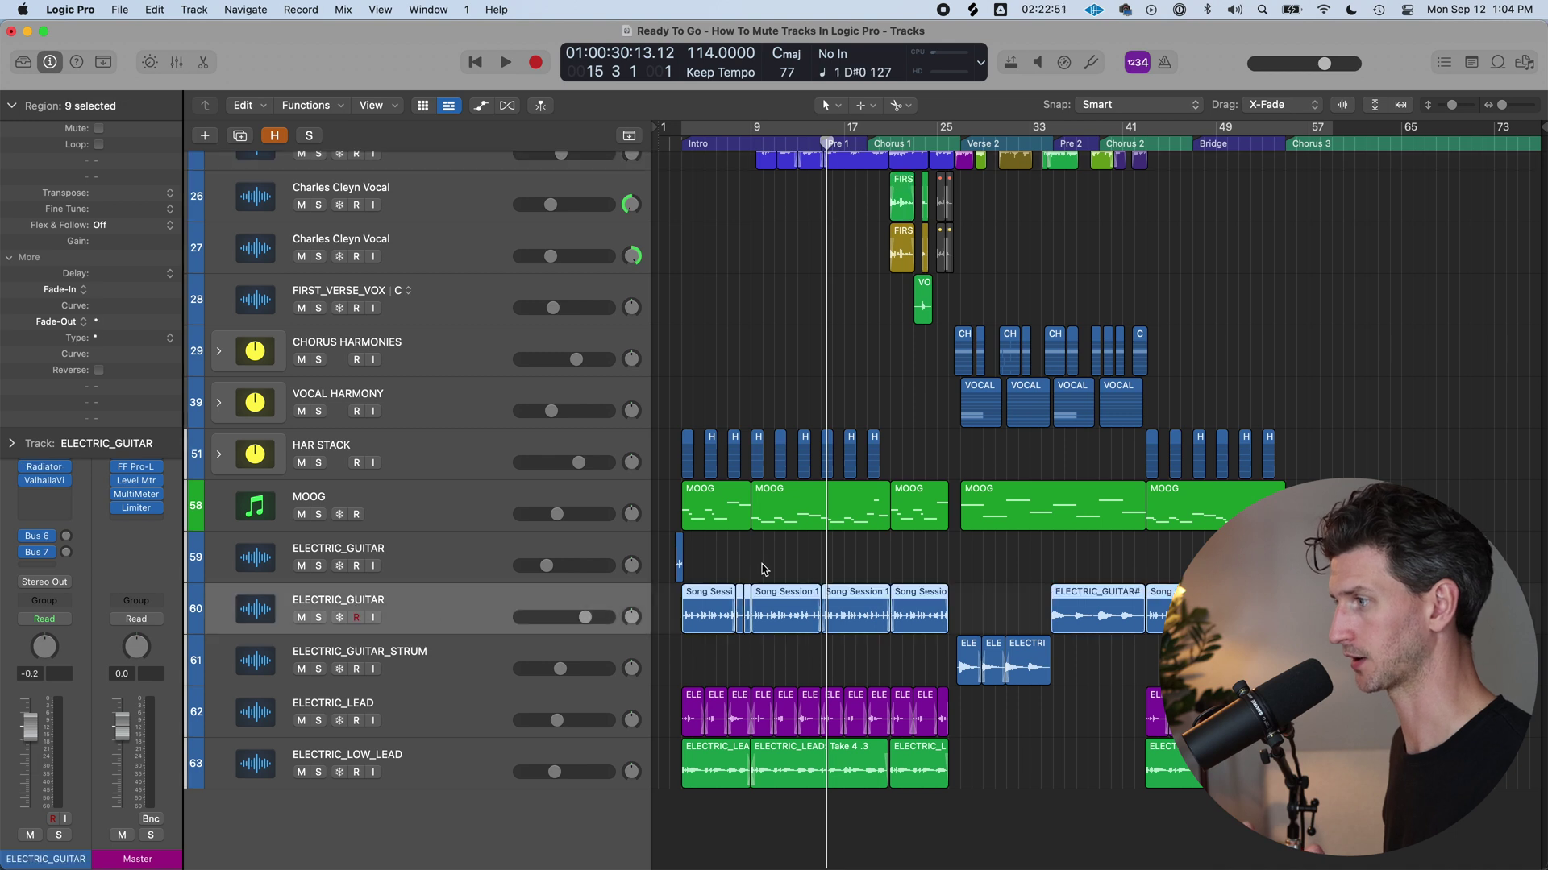
{"action": "left_click", "coordinate": [876, 604]}
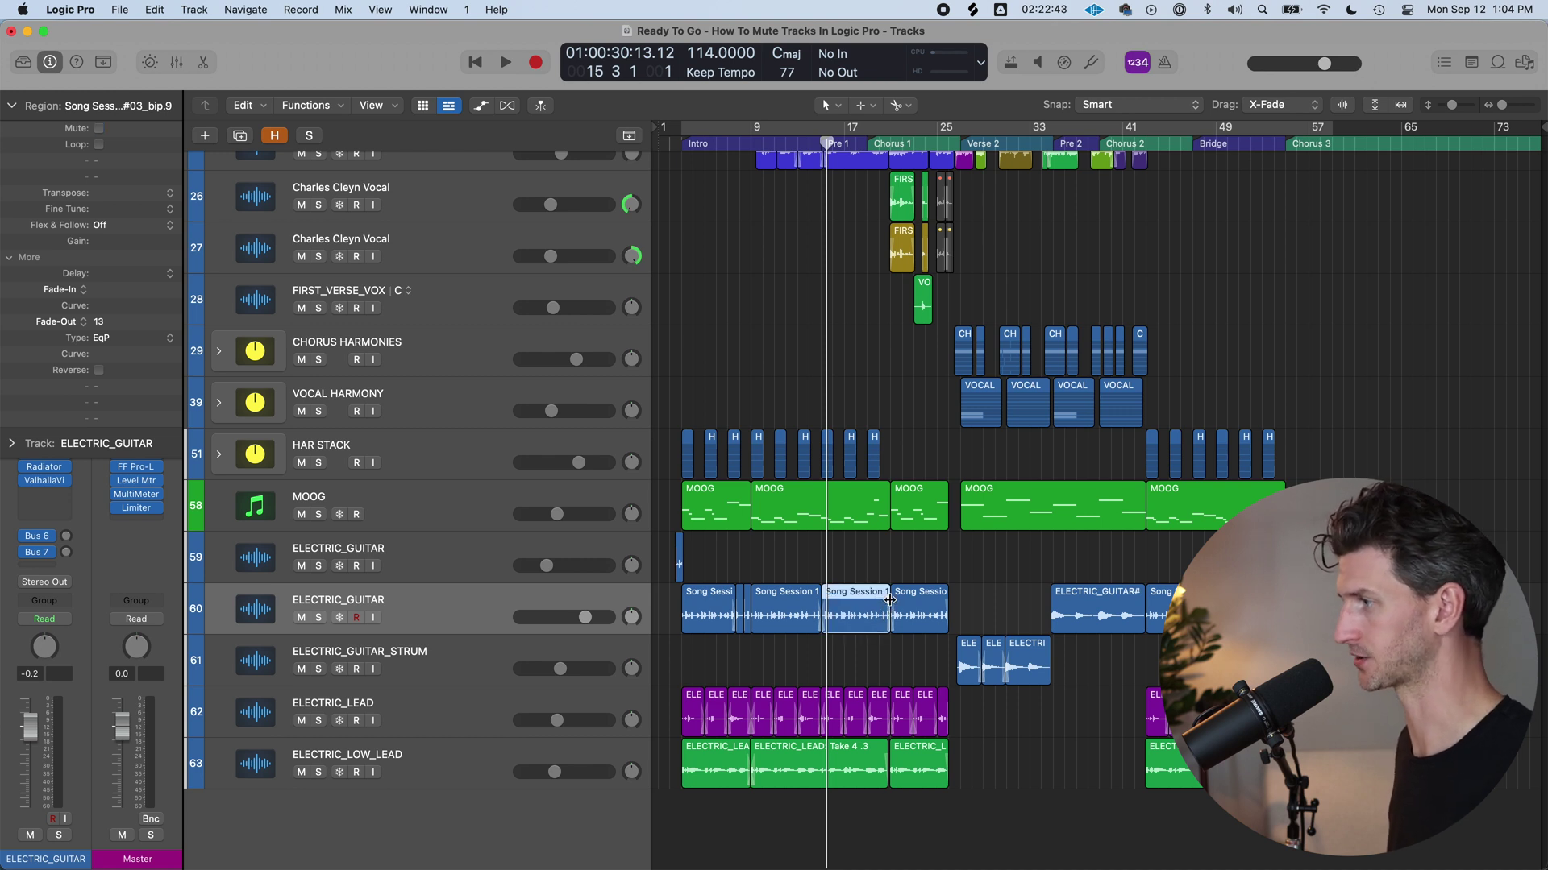
{"action": "key", "text": "Delete"}
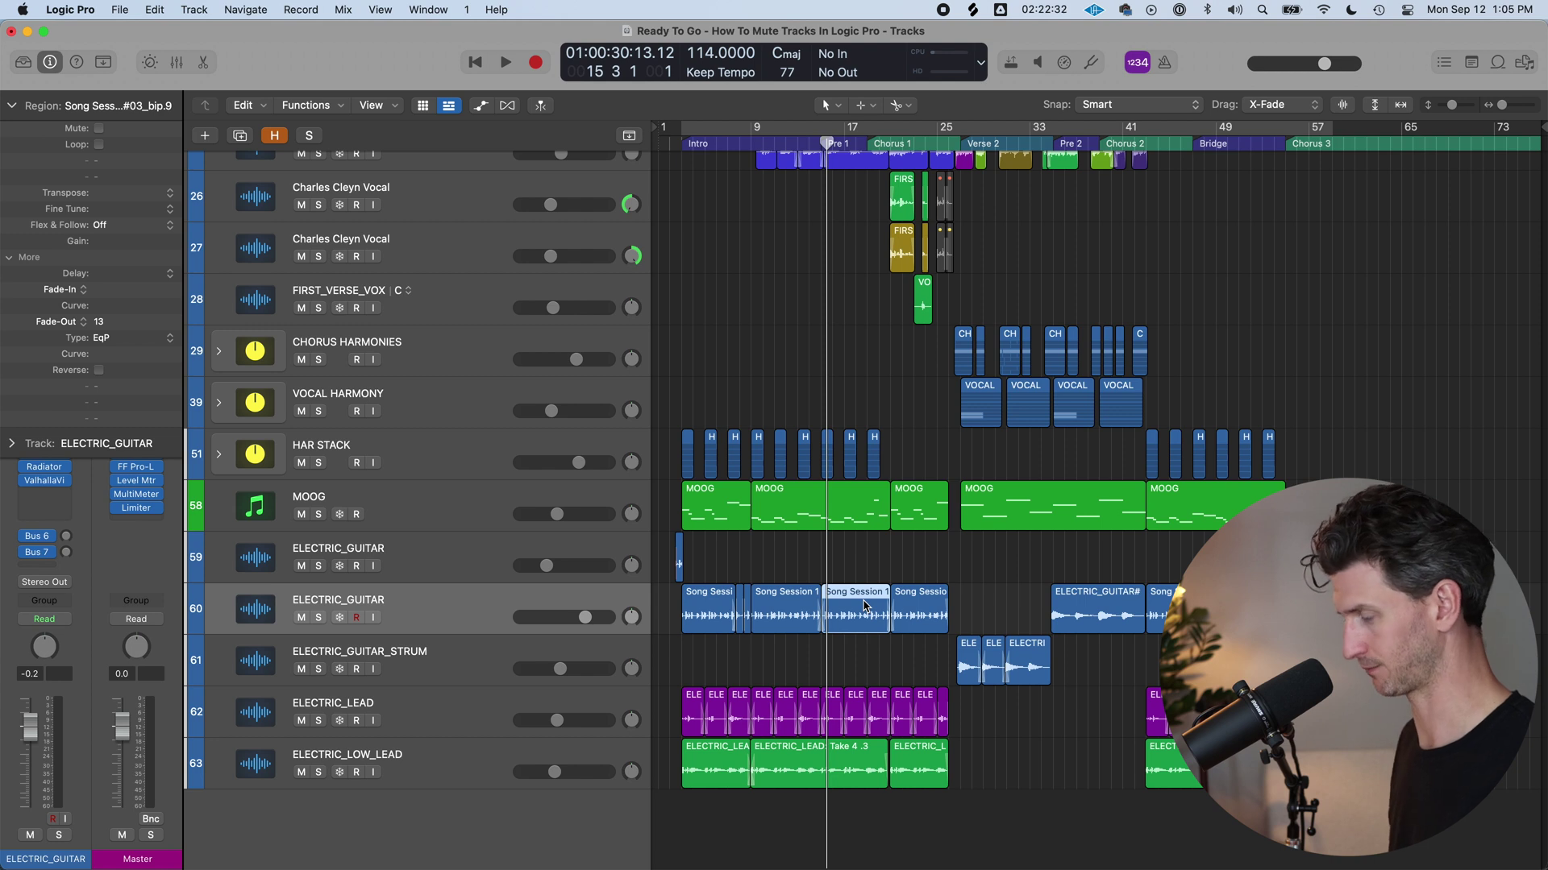
Step: Mute the selected Song Session region on ELECTRIC_GUITAR track 60 so it greys out
{"action": "key", "text": "ctrl+m"}
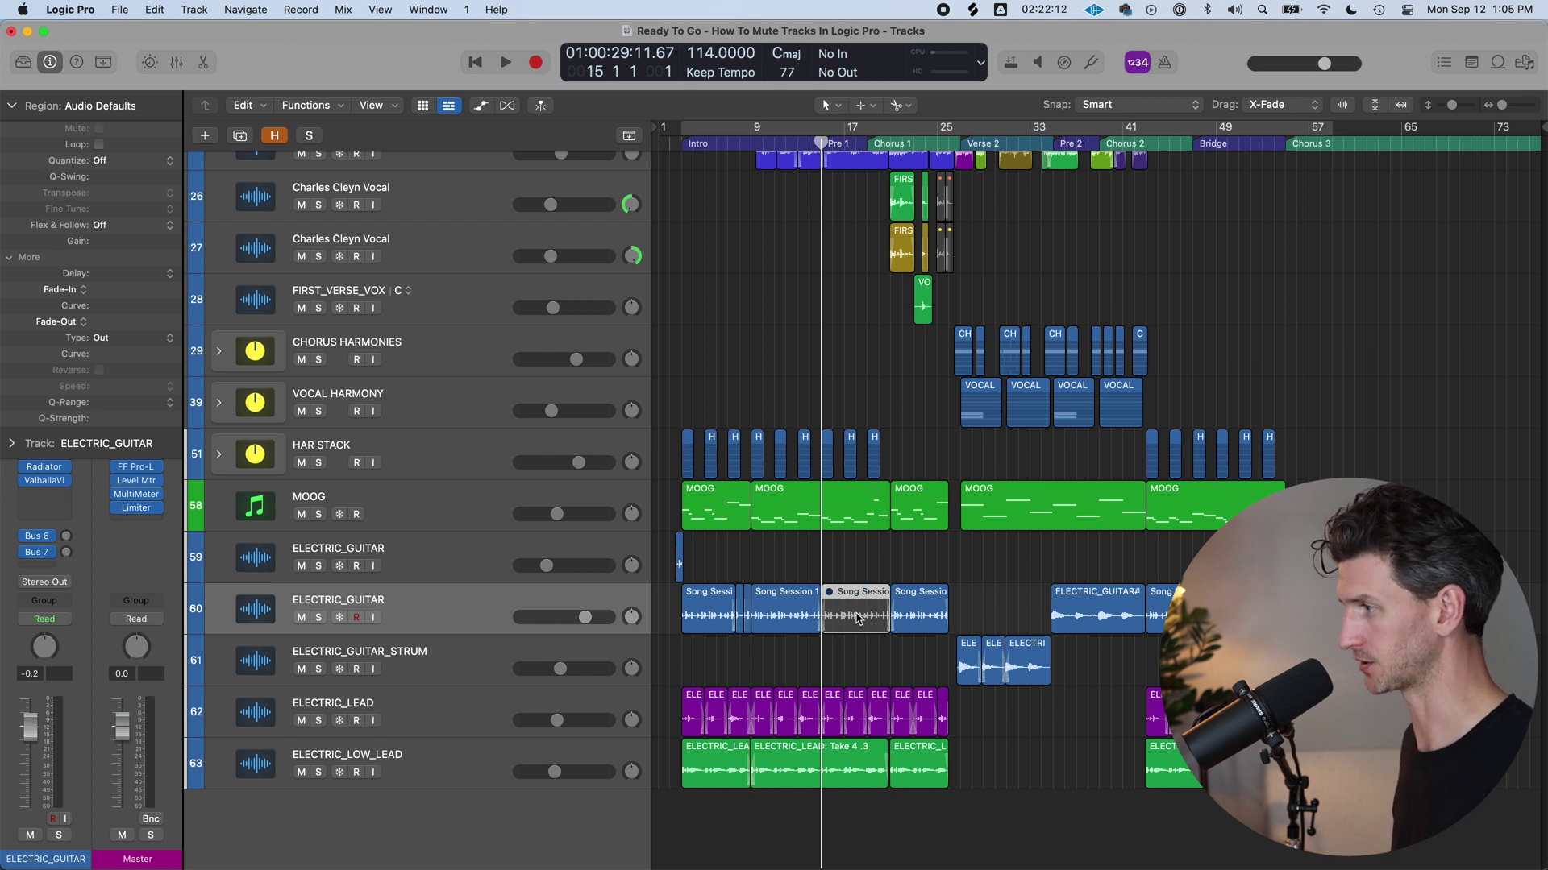
{"action": "key", "text": "Delete"}
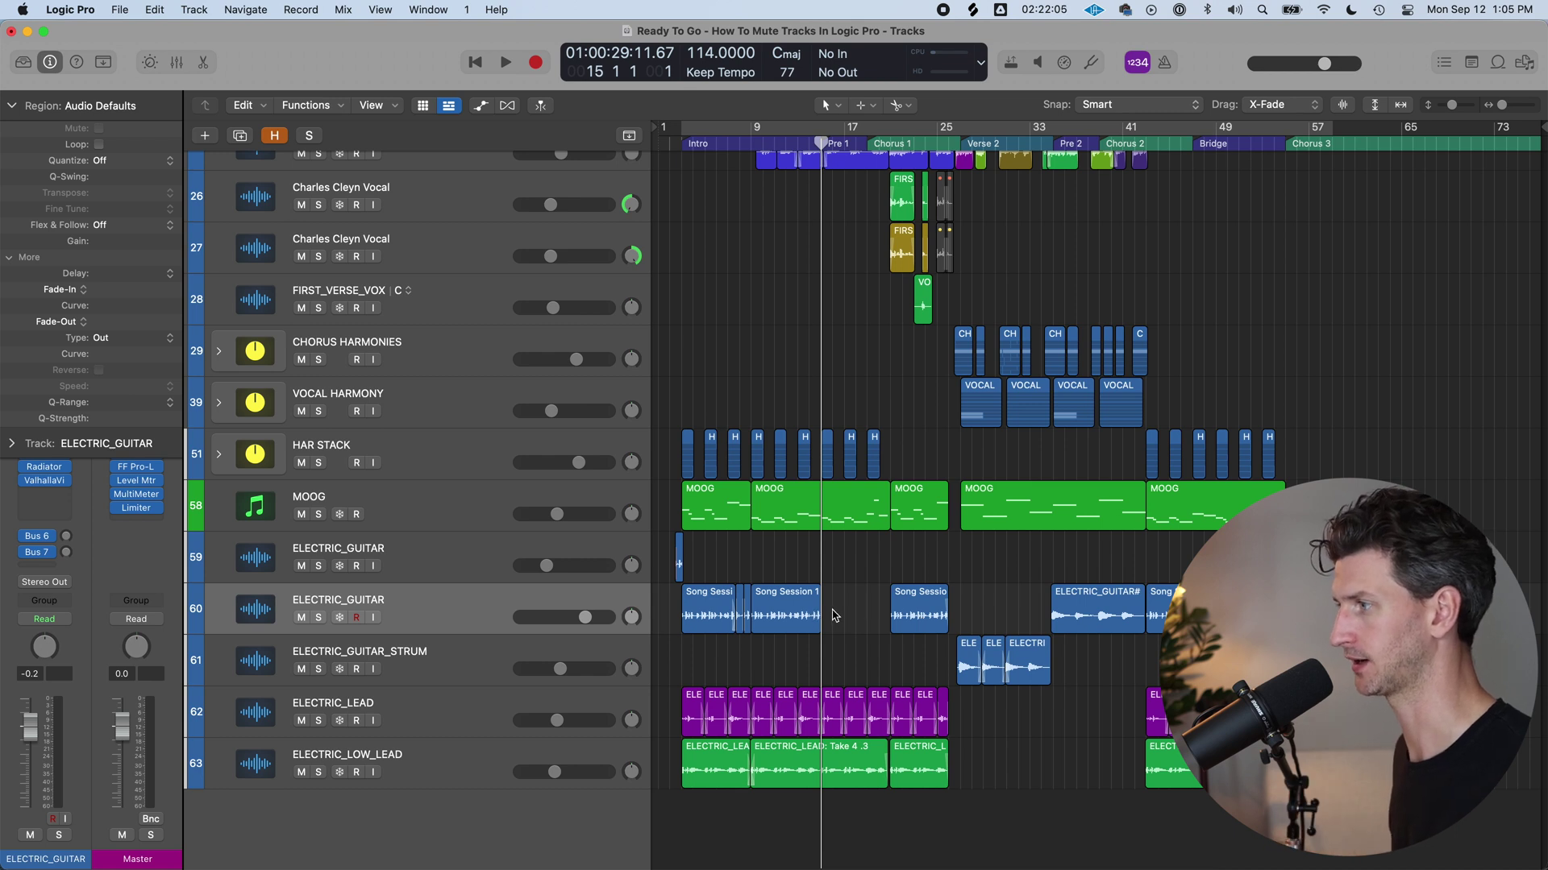
{"action": "key", "text": "super+z"}
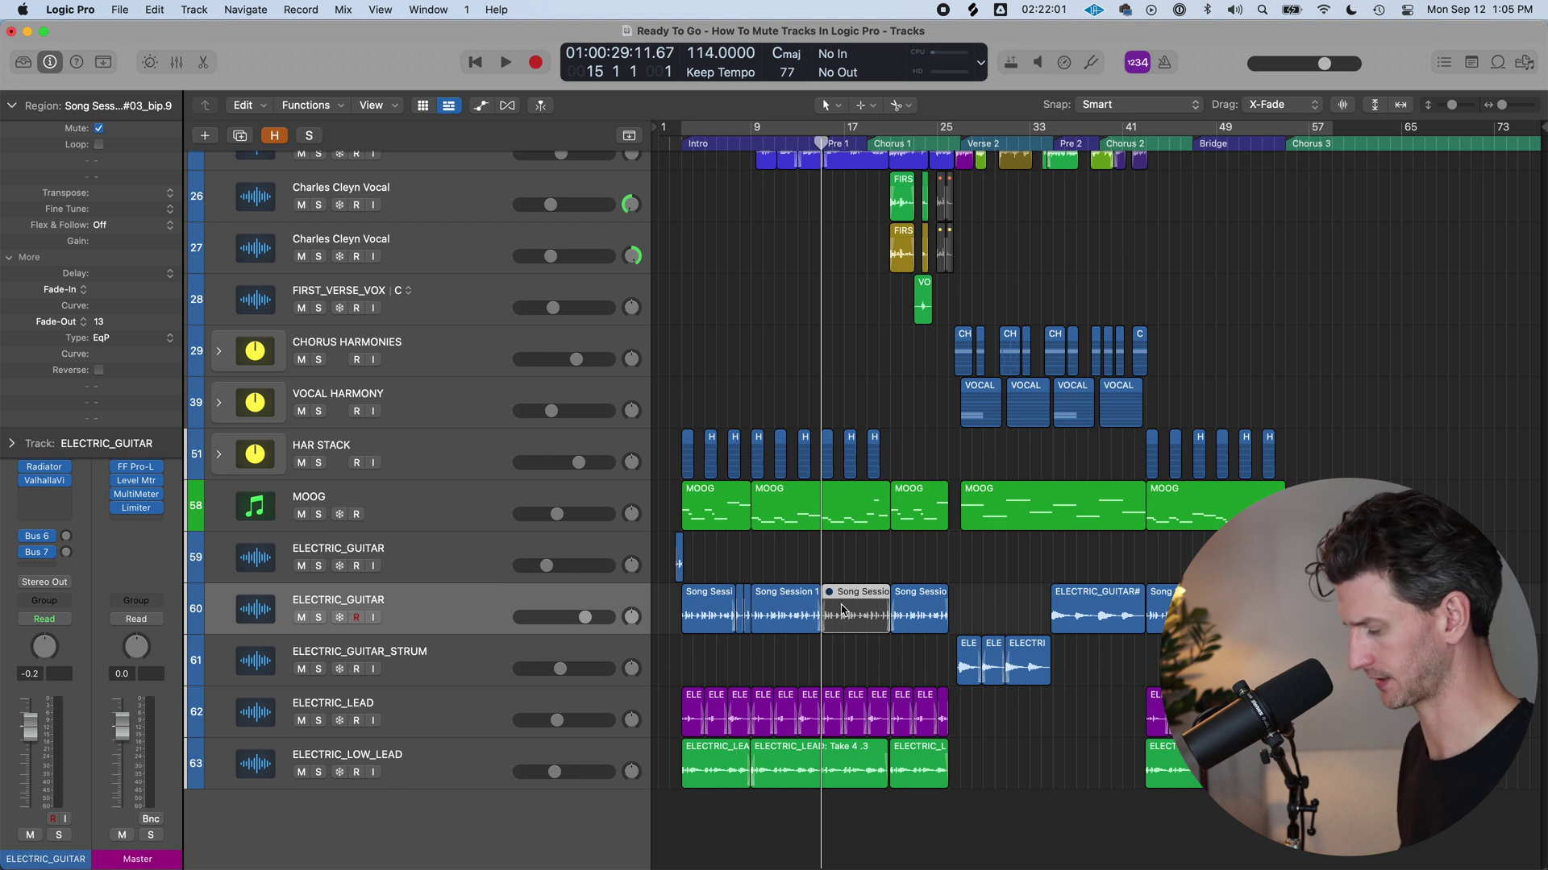
{"action": "key", "text": "ctrl+m"}
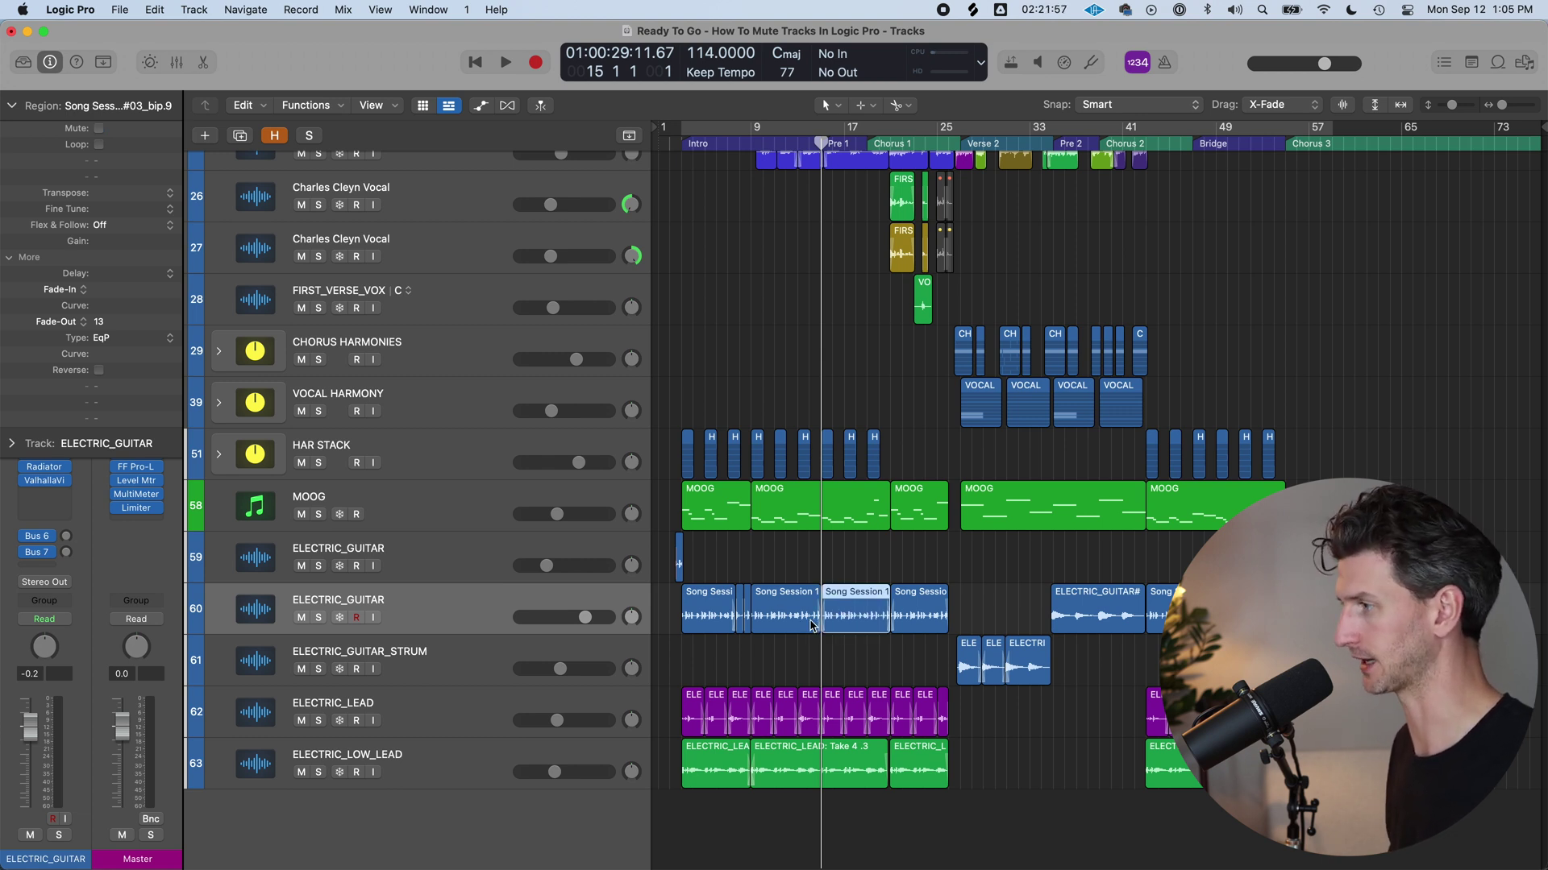
{"action": "key", "text": "ctrl+m"}
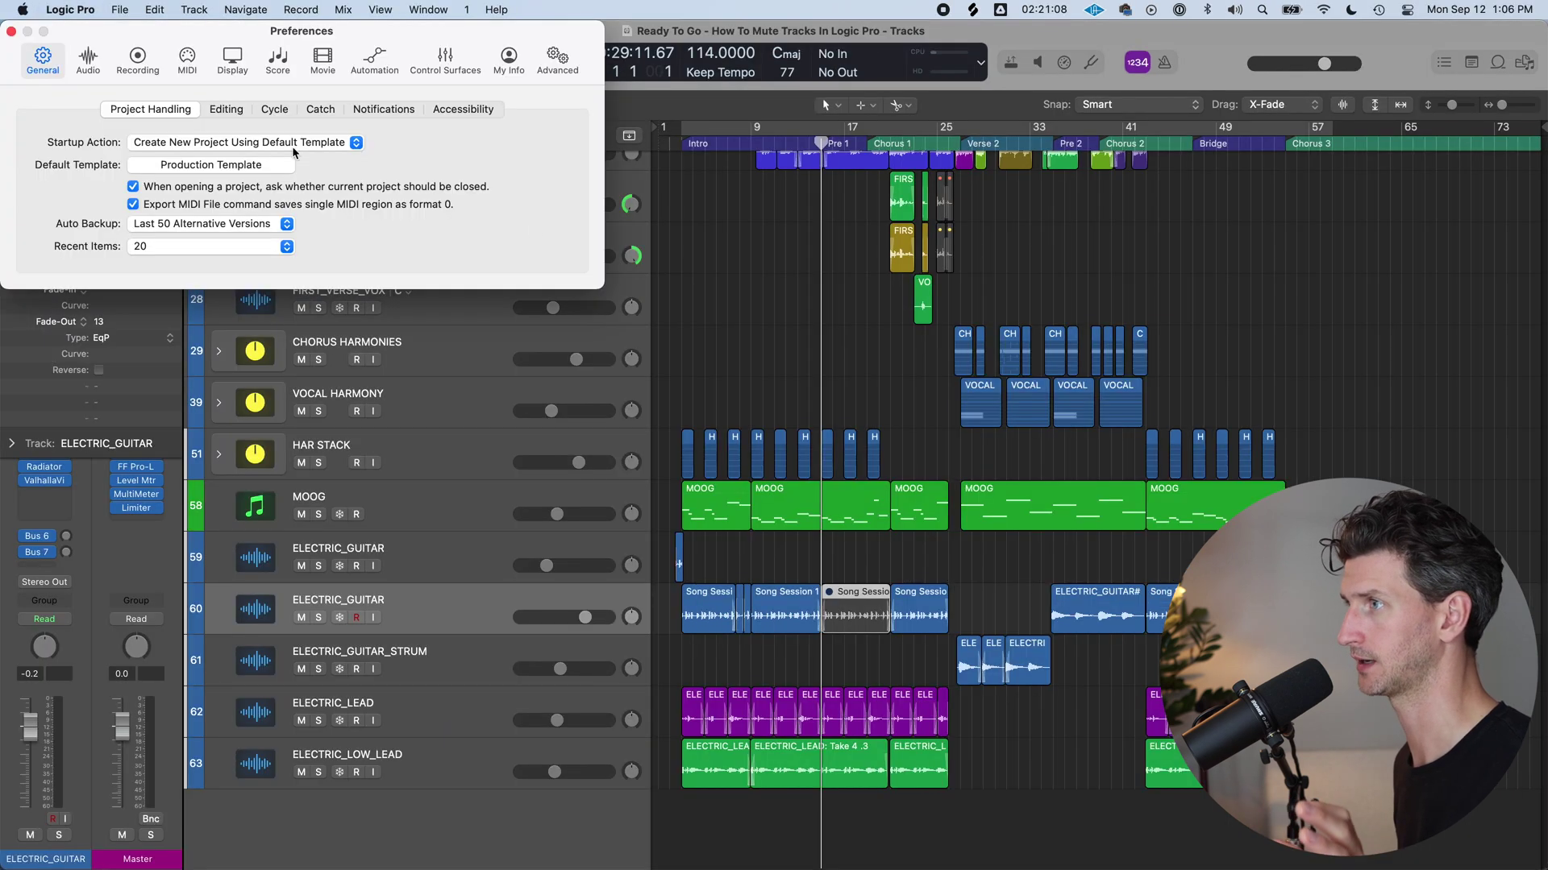
{"action": "left_click", "coordinate": [229, 113]}
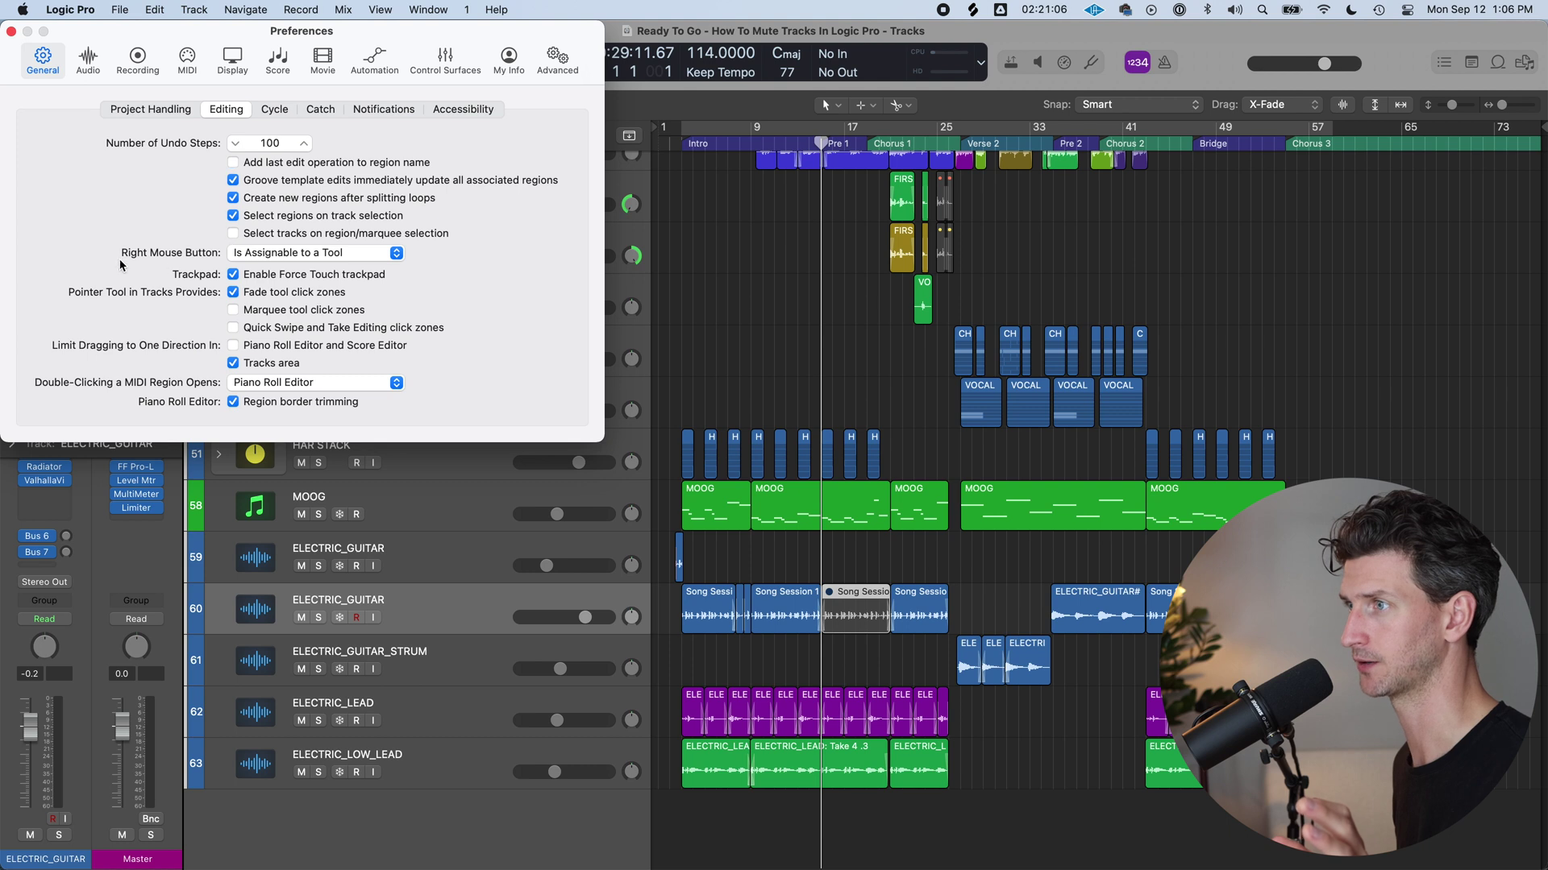
{"action": "left_click", "coordinate": [345, 255]}
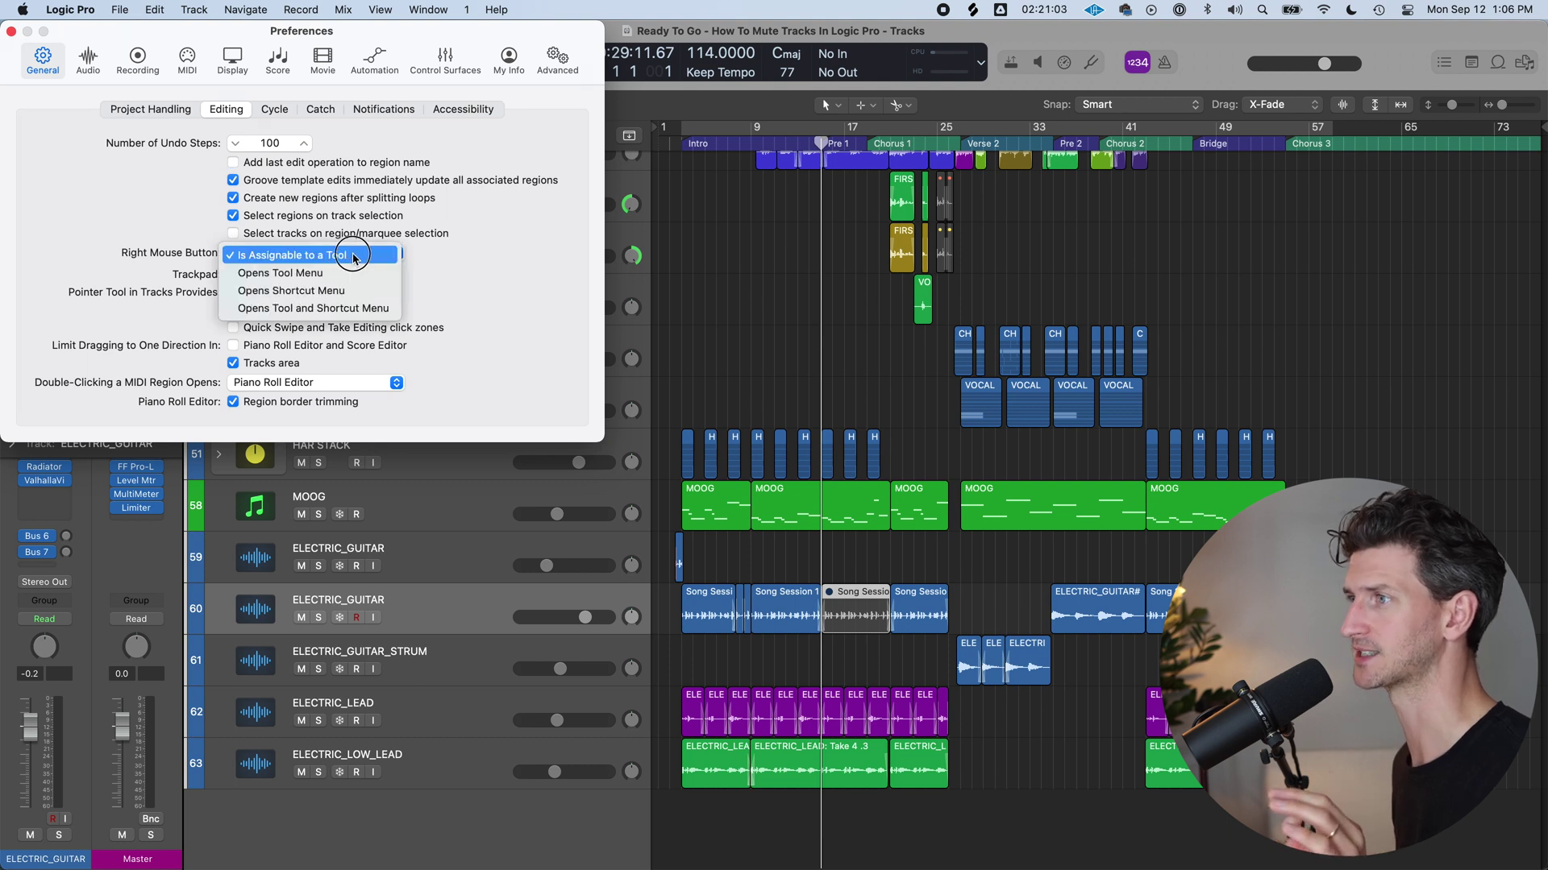
{"action": "left_click", "coordinate": [496, 267]}
{"action": "left_click", "coordinate": [890, 85]}
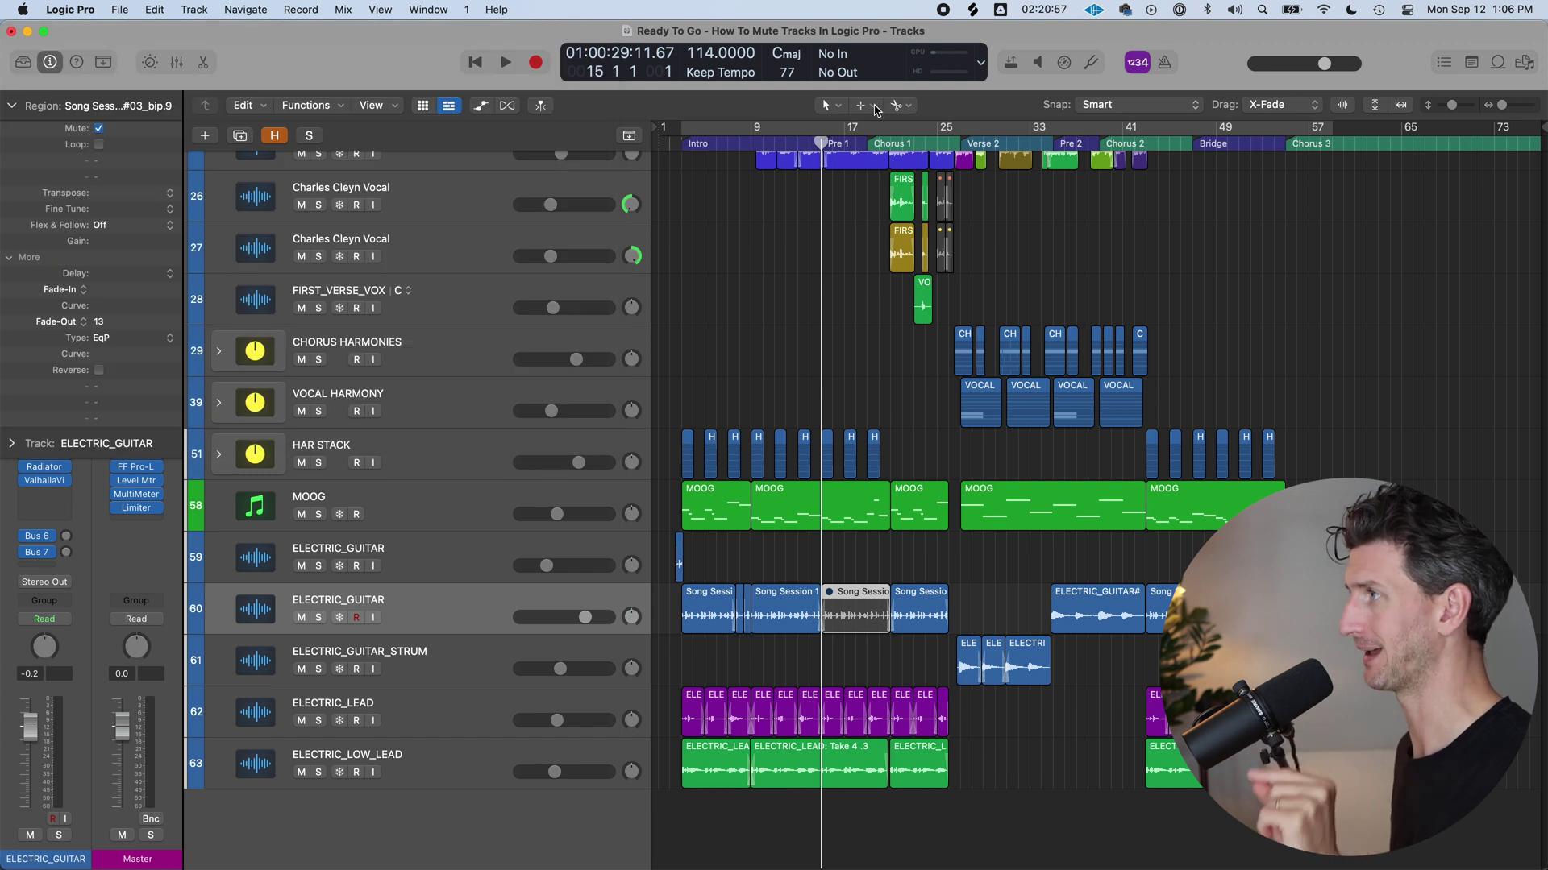
Step: Make the Mute Tool the Command-click tool and mute the first and middle MOOG regions
{"action": "left_click", "coordinate": [876, 107]}
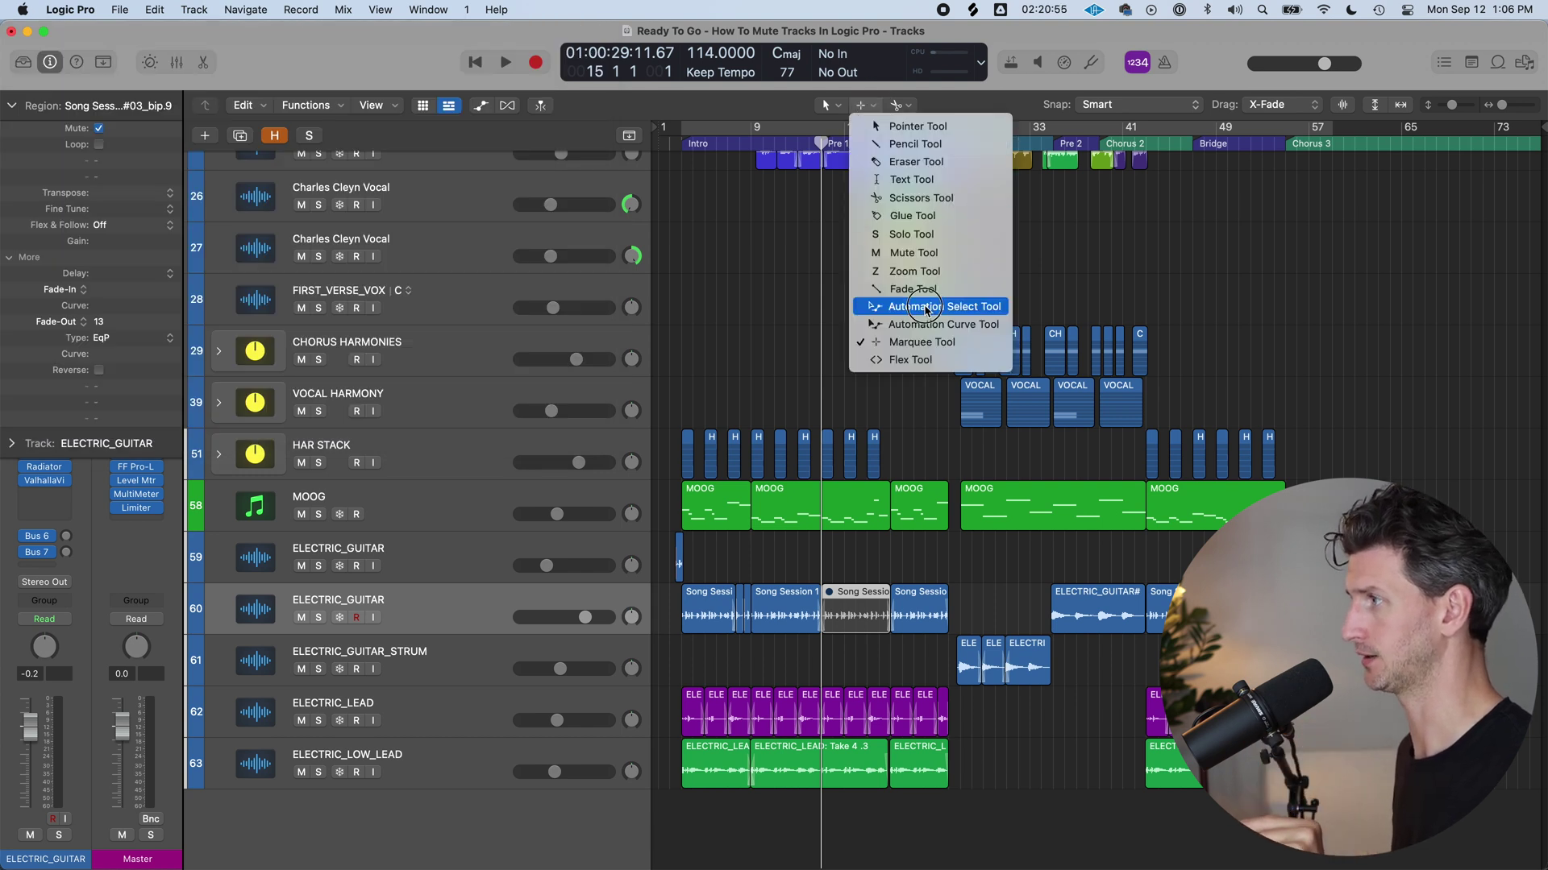
{"action": "left_click", "coordinate": [908, 253]}
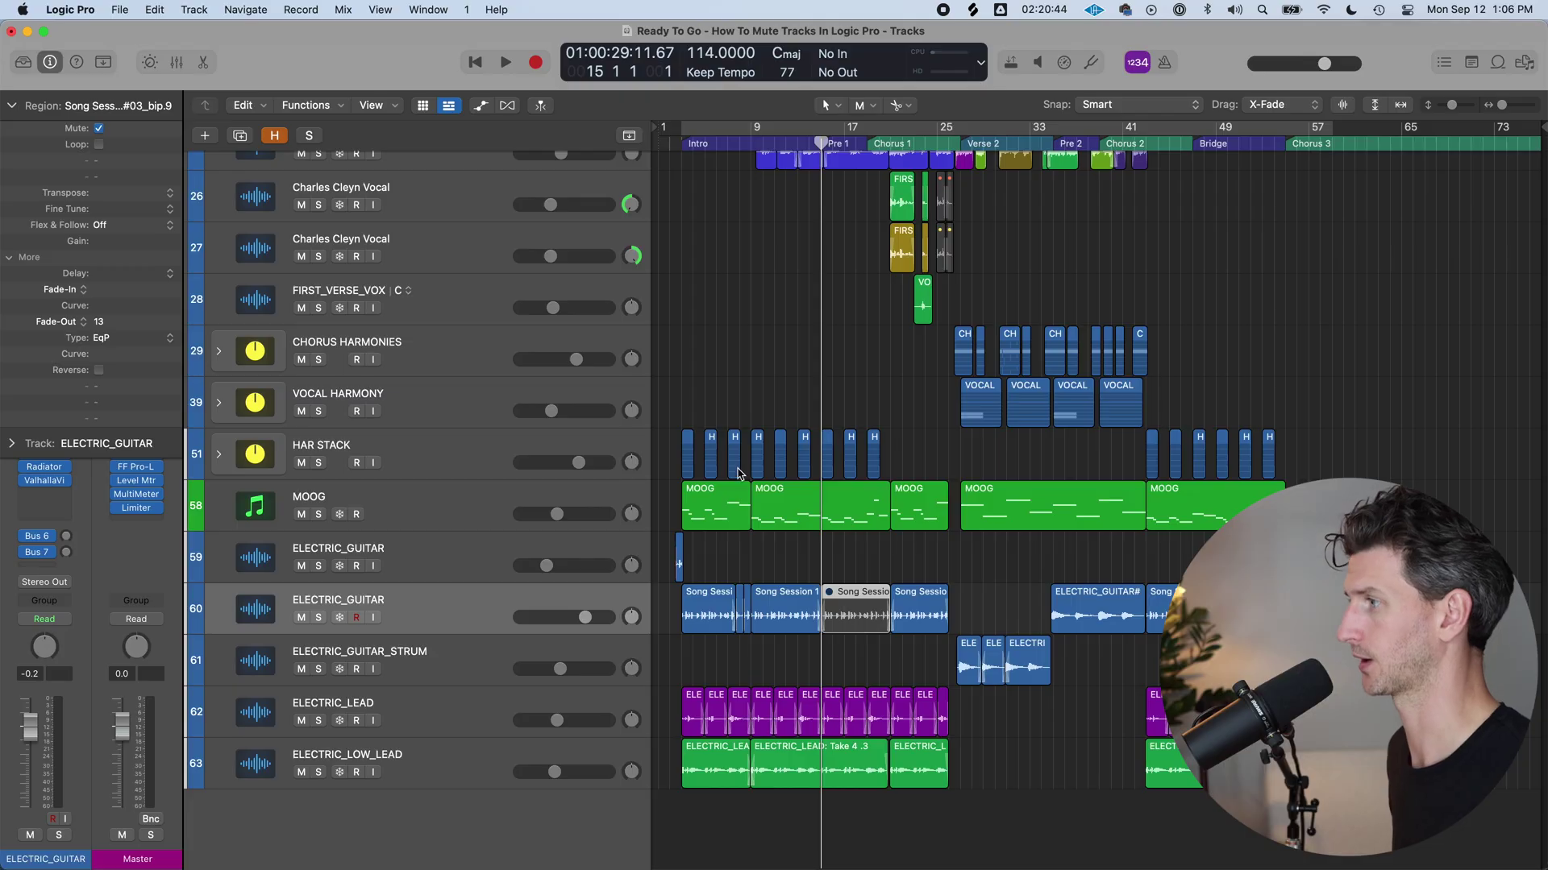
{"action": "left_click", "coordinate": [721, 508]}
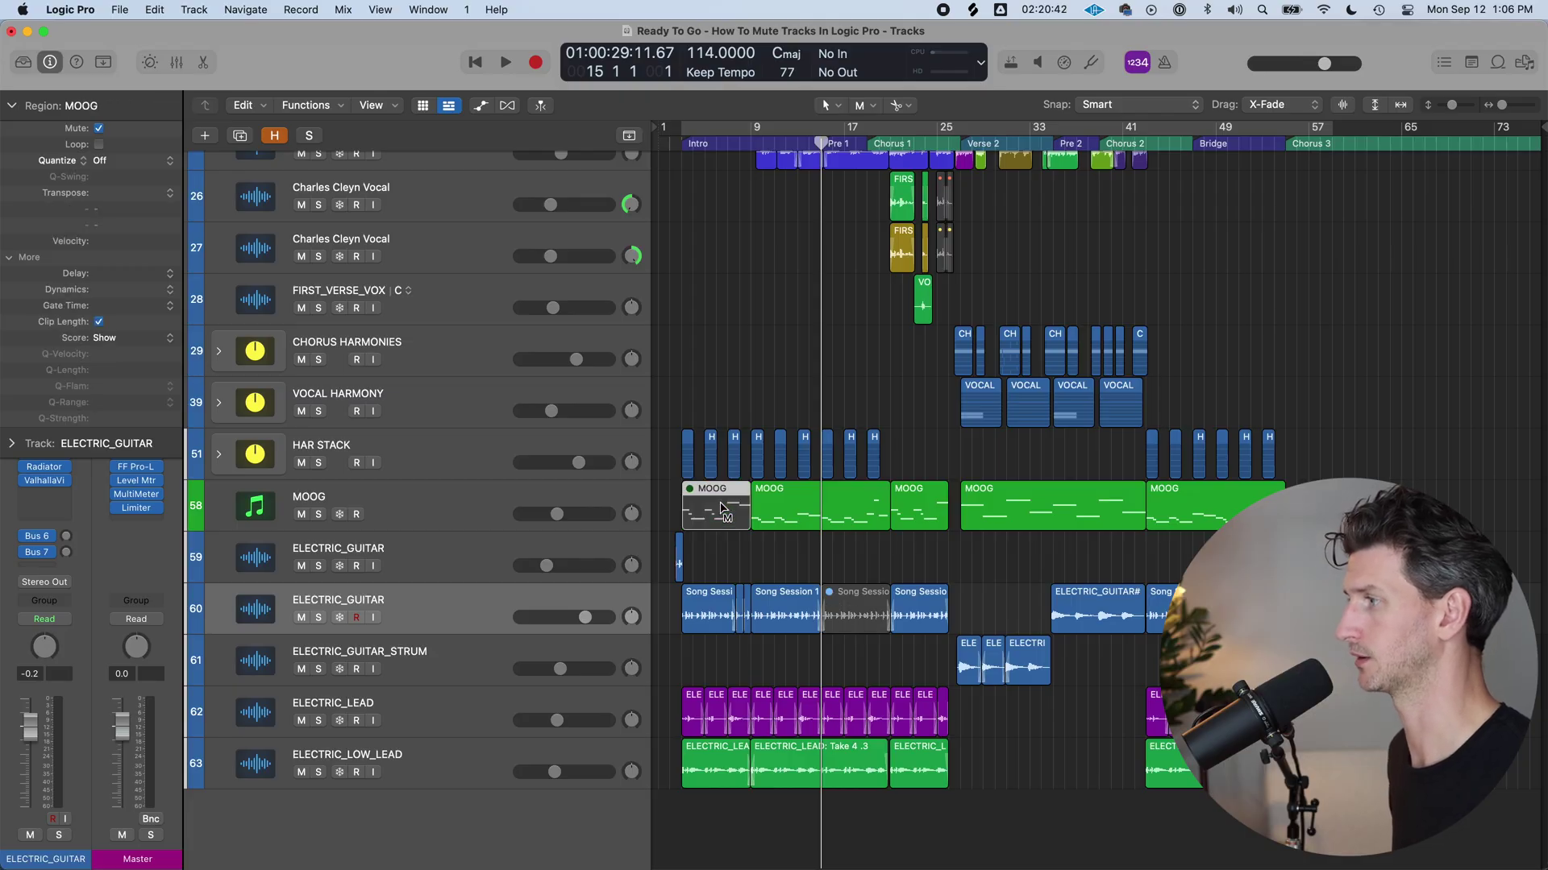
{"action": "left_click", "coordinate": [1063, 522]}
Step: Mute the track 27 vocal region plus Song Session and ELECTRIC_GUITAR_STRUM regions, undoing the last mute
{"action": "left_click", "coordinate": [901, 250]}
{"action": "left_click", "coordinate": [924, 601]}
{"action": "left_click", "coordinate": [971, 663]}
{"action": "left_click", "coordinate": [1026, 656]}
{"action": "left_click", "coordinate": [1086, 623]}
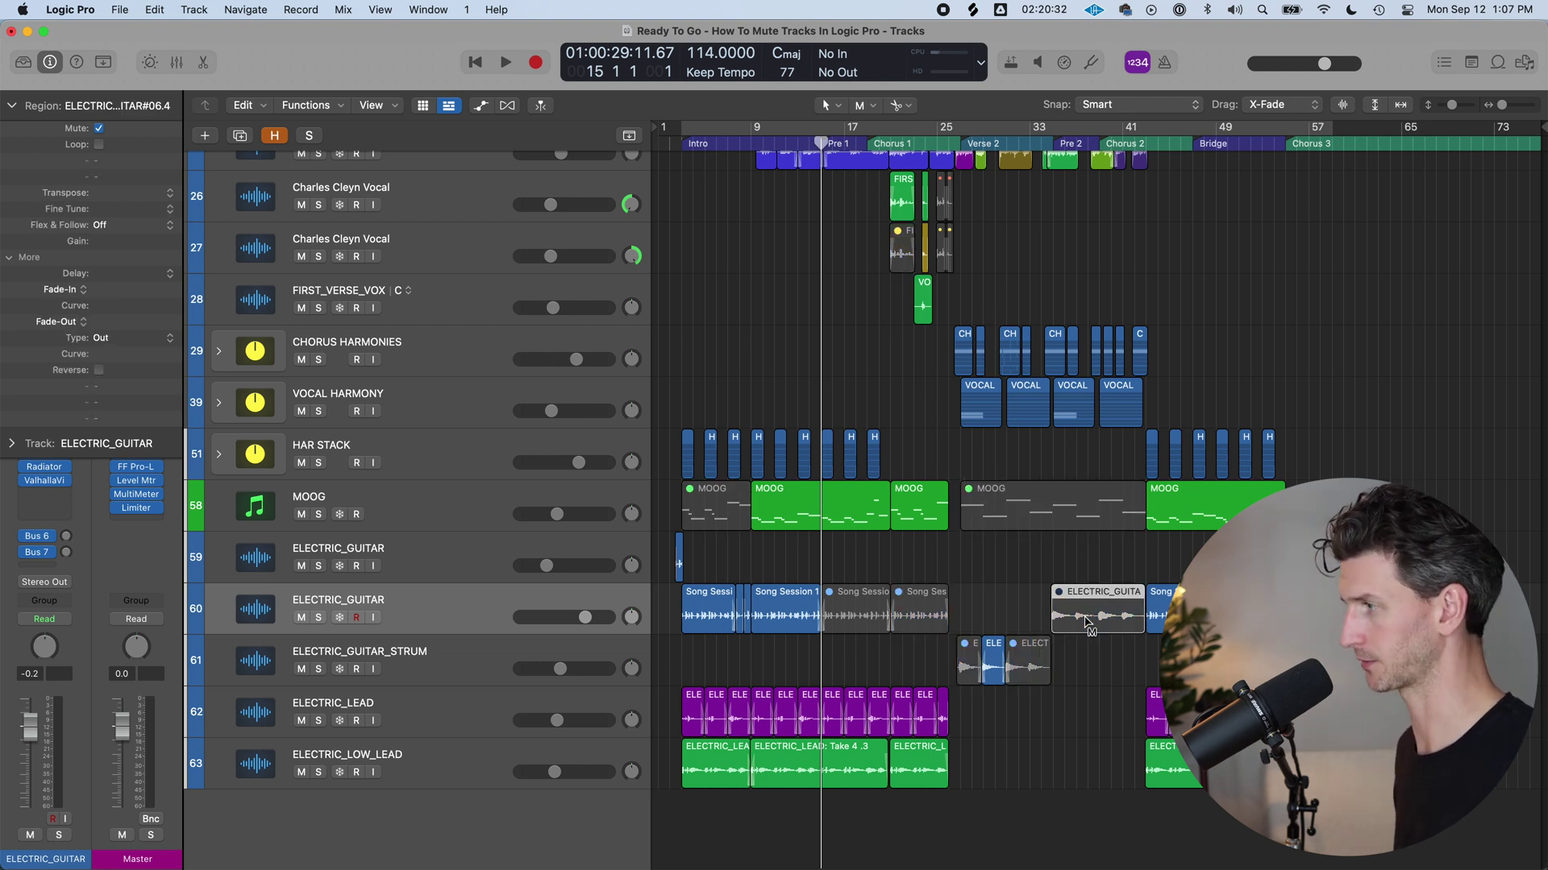
{"action": "key", "text": "super+z"}
{"action": "key", "text": "super+z"}
{"action": "key", "text": "super+z"}
{"action": "key", "text": "super+z"}
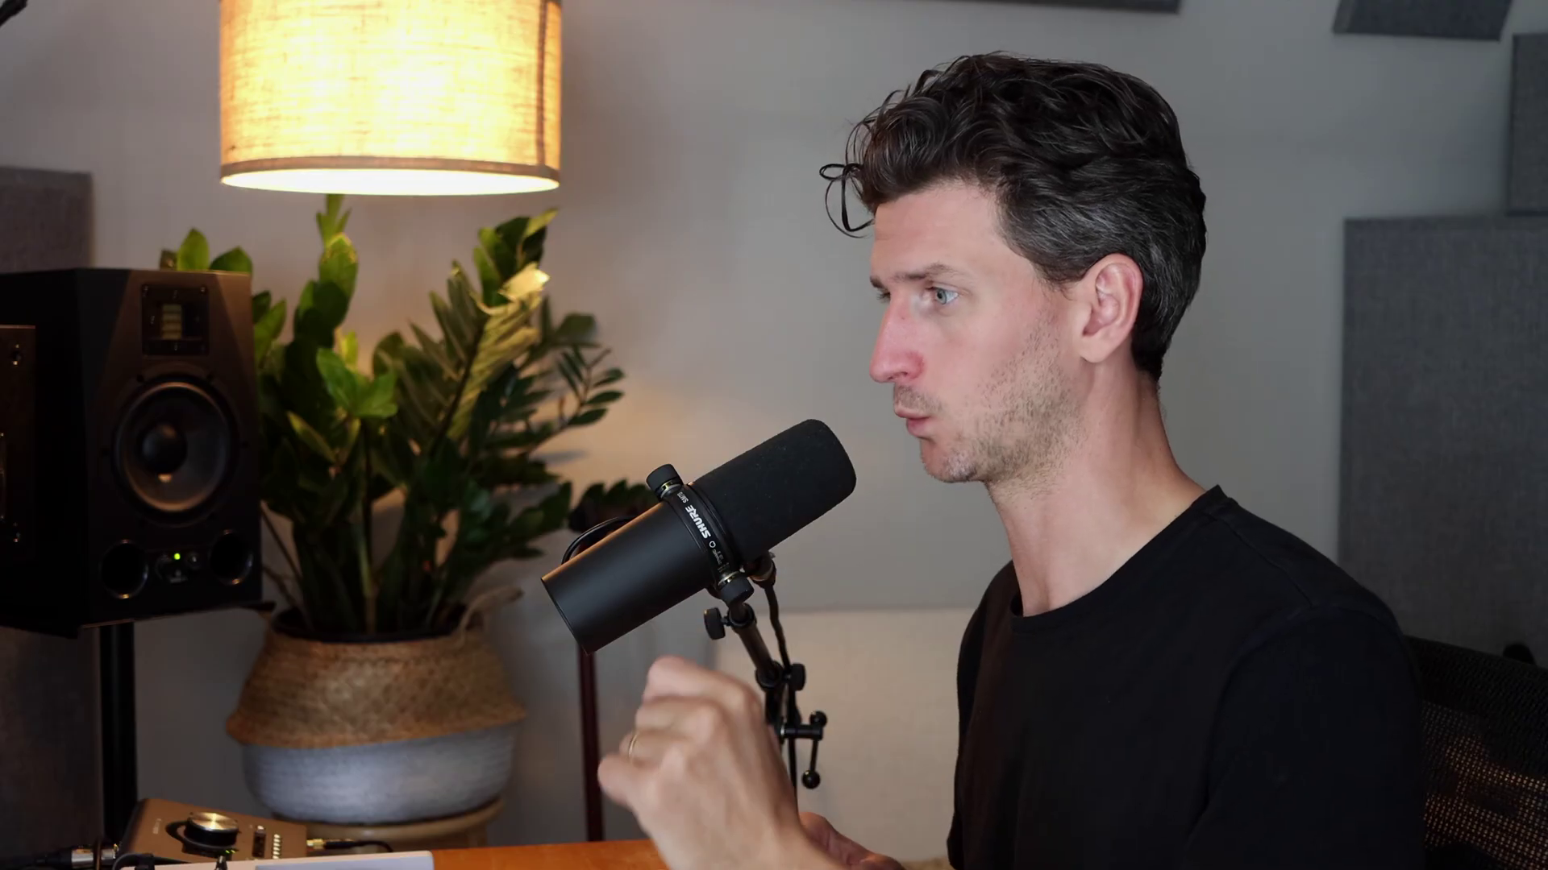